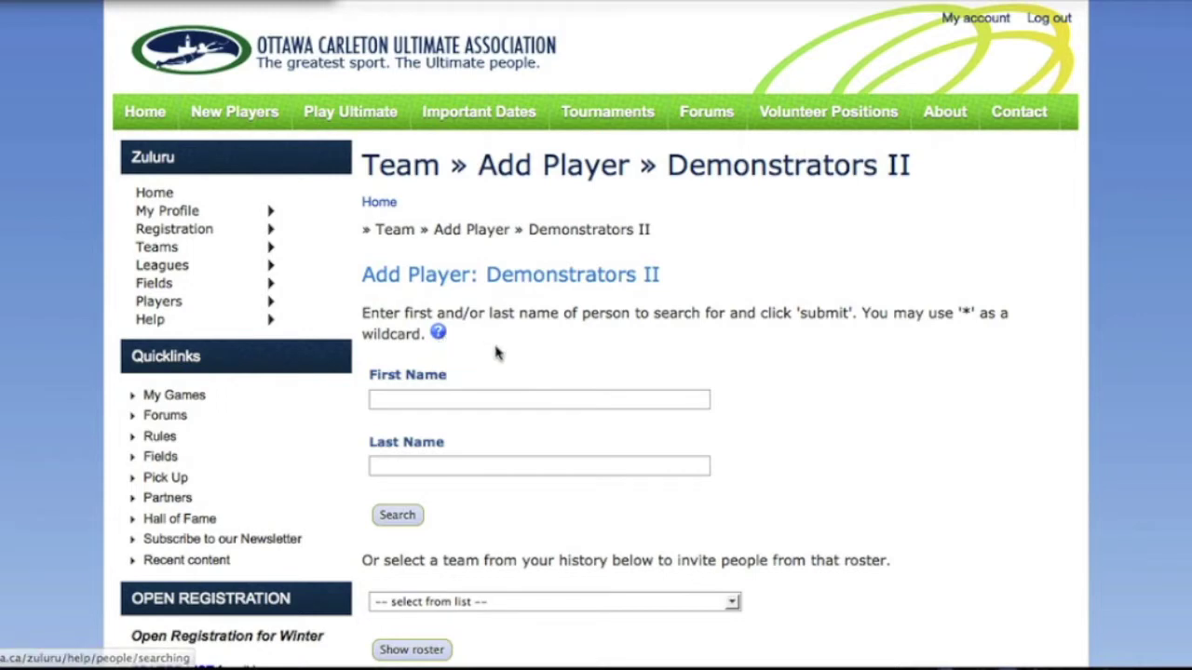
Search for the player to add by partial first and last names with asterisk wildcards.
{"action": "left_click", "coordinate": [478, 395]}
{"action": "type", "text": "c"}
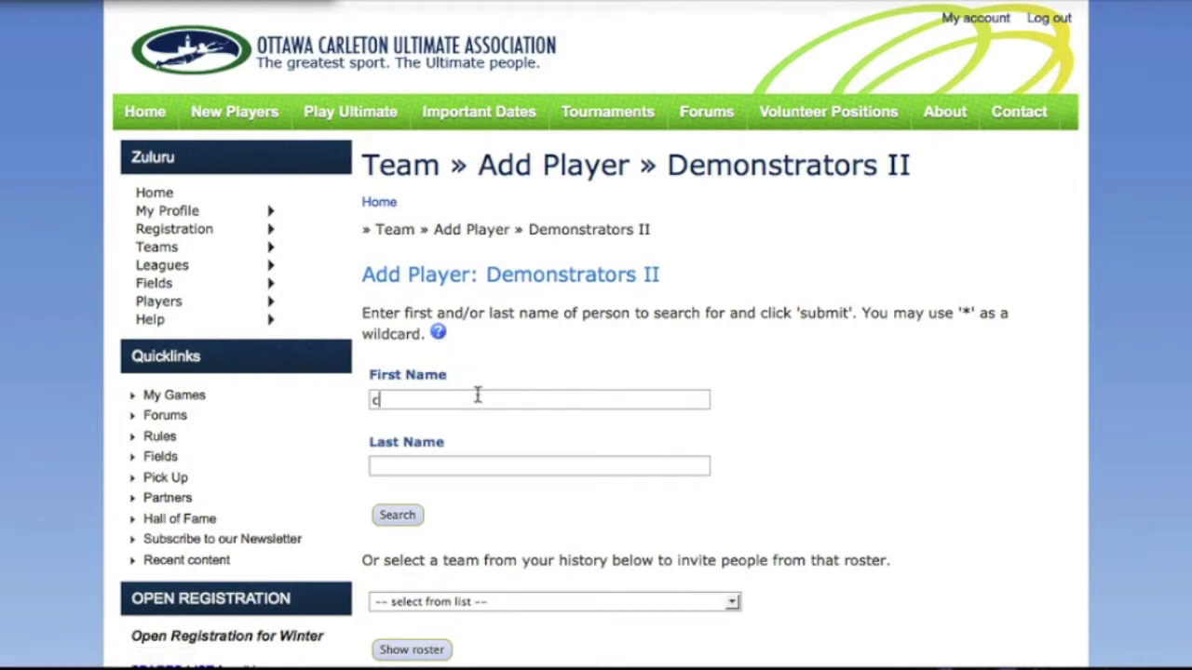
{"action": "type", "text": "hris*"}
{"action": "left_click", "coordinate": [467, 461]}
{"action": "type", "text": "cast*"}
{"action": "left_click", "coordinate": [408, 523]}
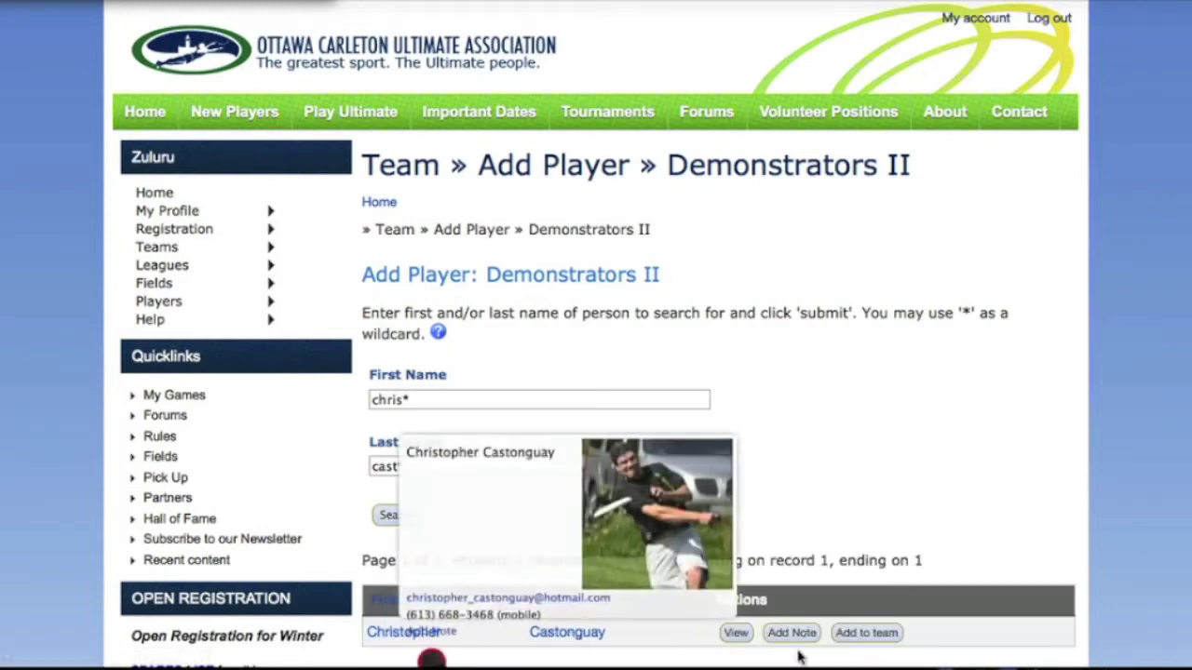
Invite the player found by the search to join Demonstrators II as a regular player.
{"action": "left_click", "coordinate": [881, 641]}
{"action": "left_click", "coordinate": [478, 530]}
{"action": "left_click", "coordinate": [402, 589]}
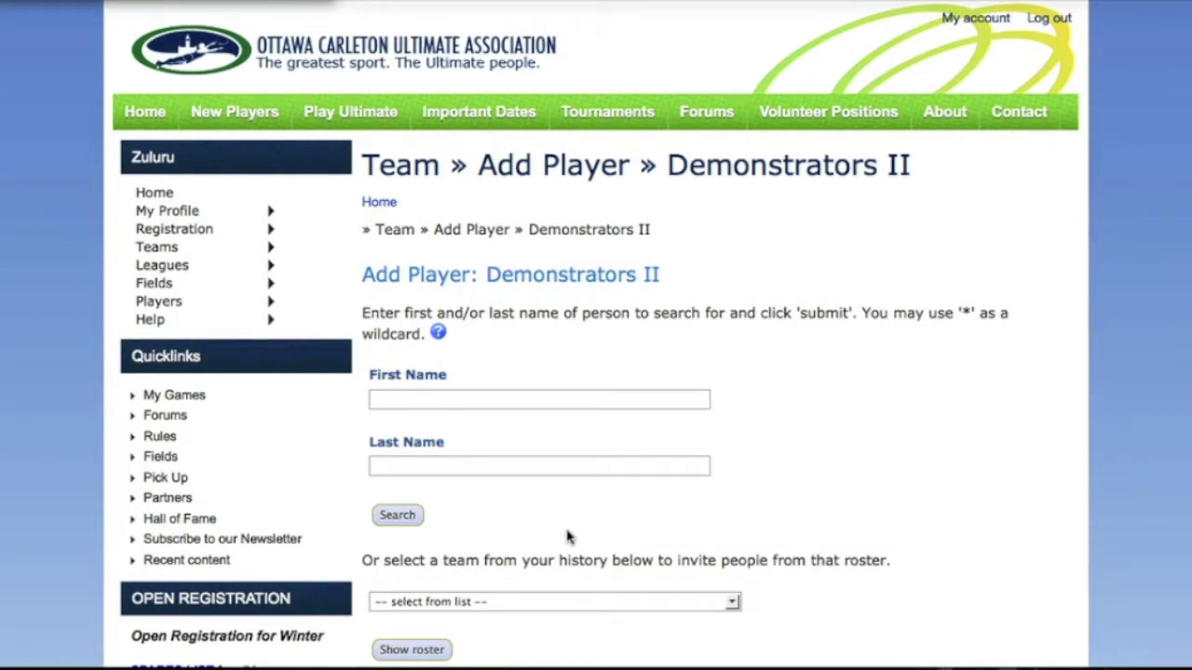
Invite both players from the past Demonstrators (Winter Indoor 2013-14 Winter Monday East 5x5) roster to the team.
{"action": "left_click", "coordinate": [546, 604]}
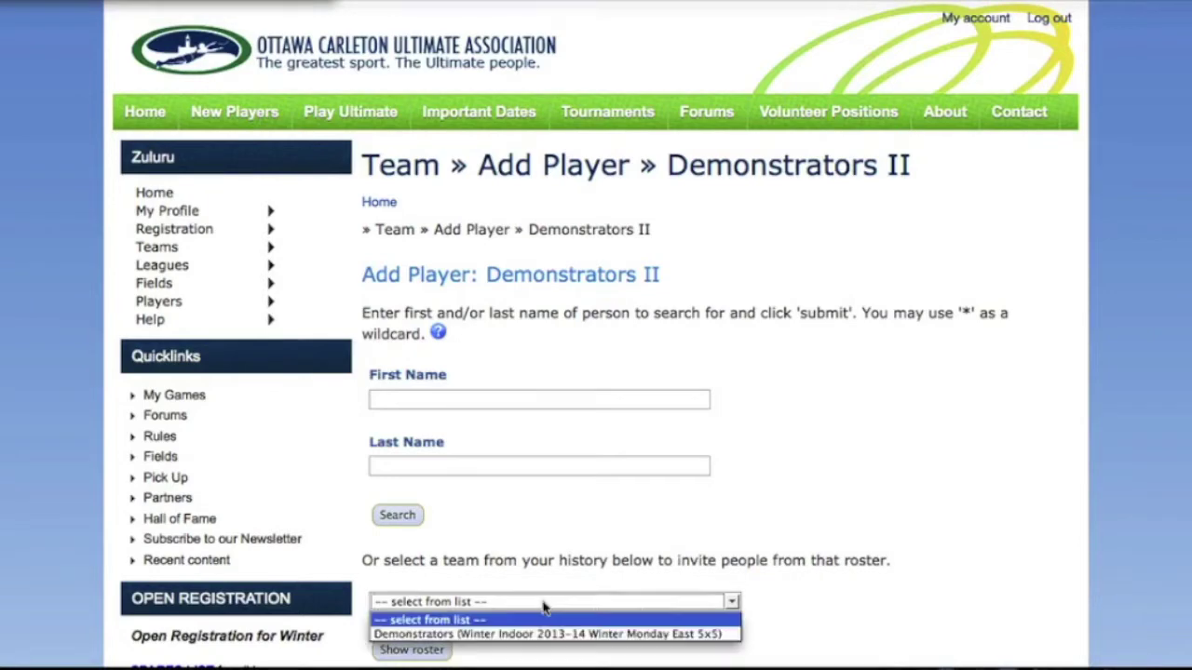
{"action": "left_click", "coordinate": [544, 634]}
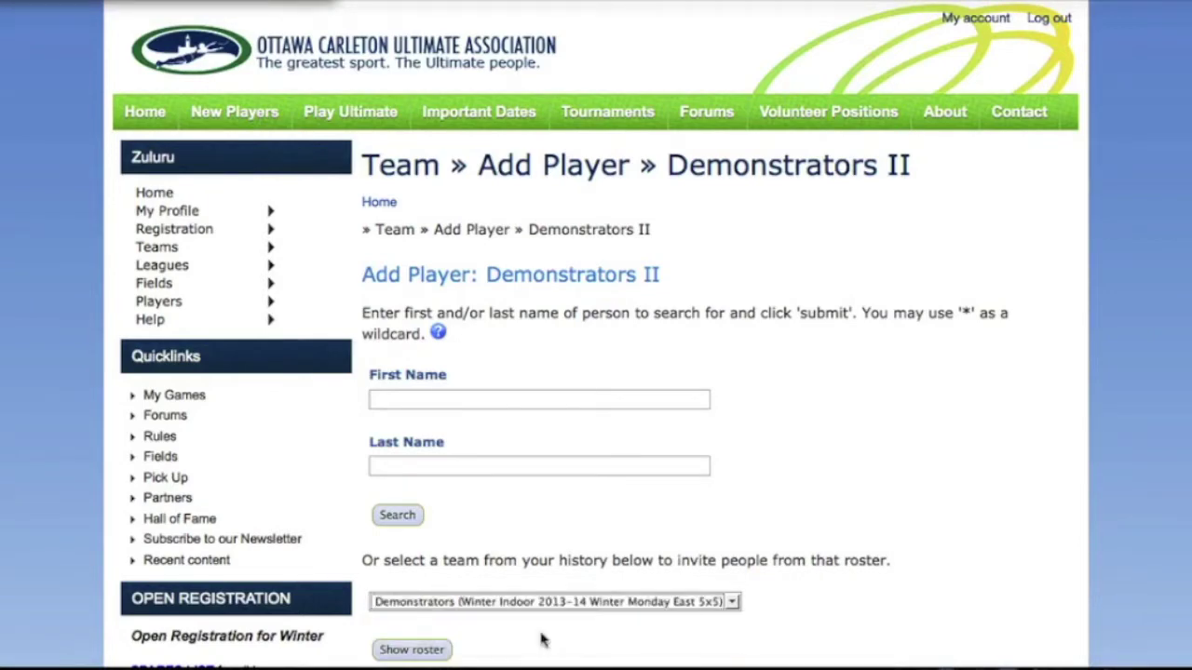
{"action": "left_click", "coordinate": [415, 651]}
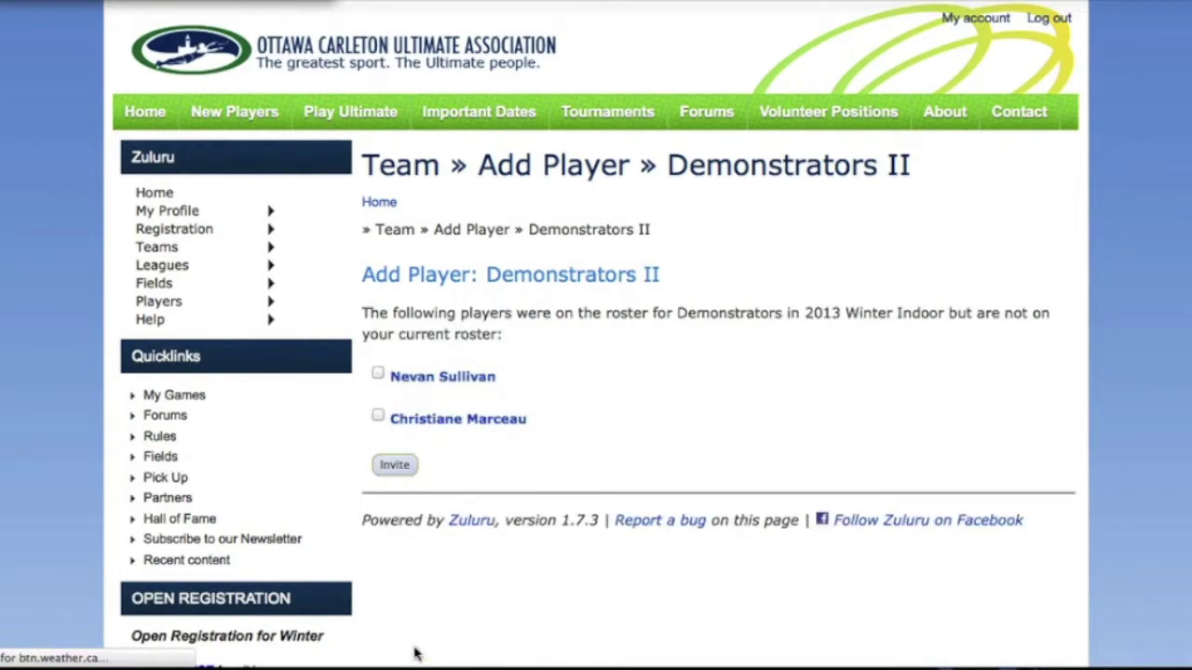
{"action": "left_click", "coordinate": [377, 376]}
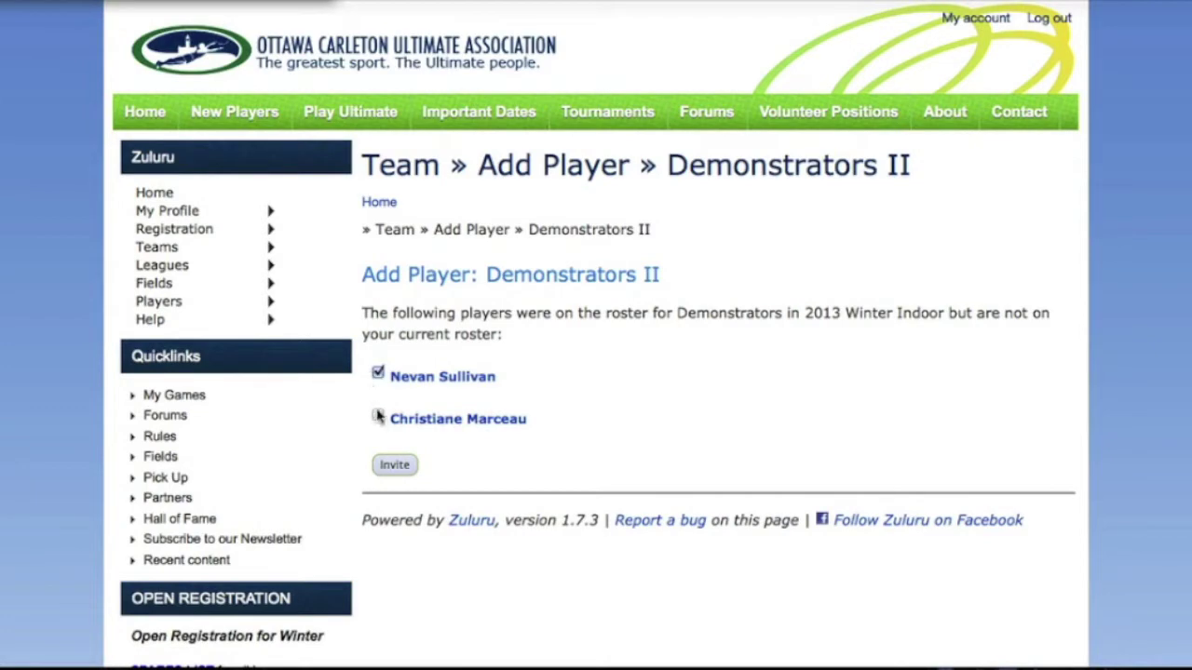
{"action": "left_click", "coordinate": [377, 415]}
{"action": "left_click", "coordinate": [392, 465]}
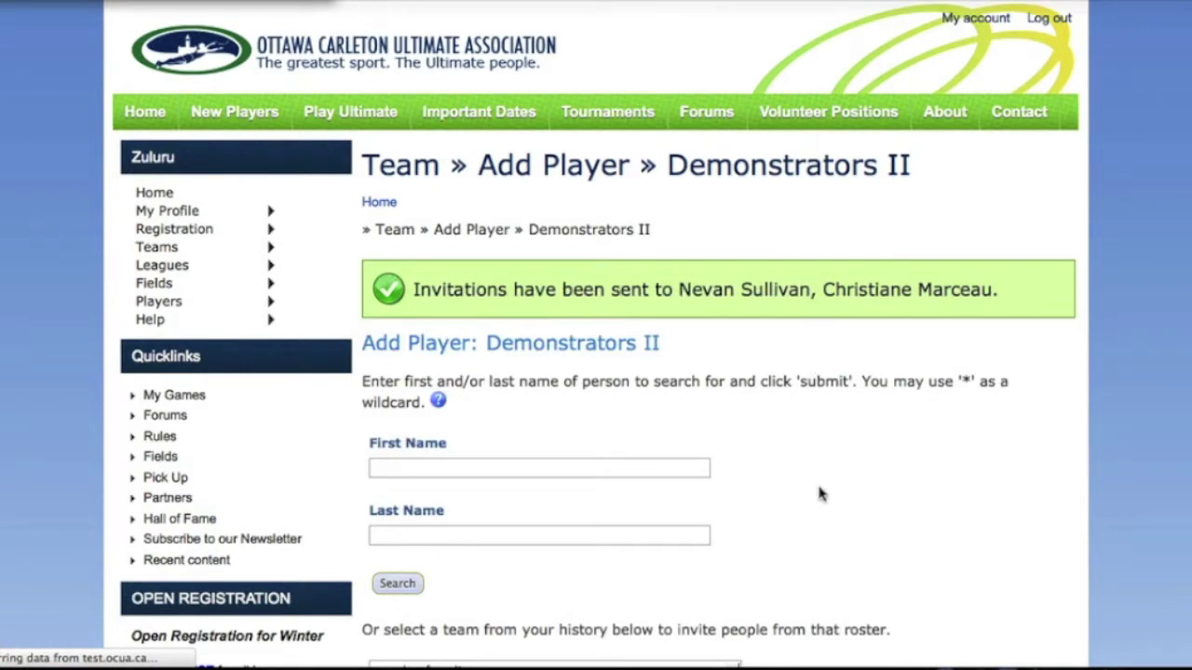
Open the Demonstrators II team page and set the role of the last player on the roster to Assistant captain.
{"action": "scroll", "coordinate": [820, 494], "scroll_direction": "down", "scroll_amount": 5}
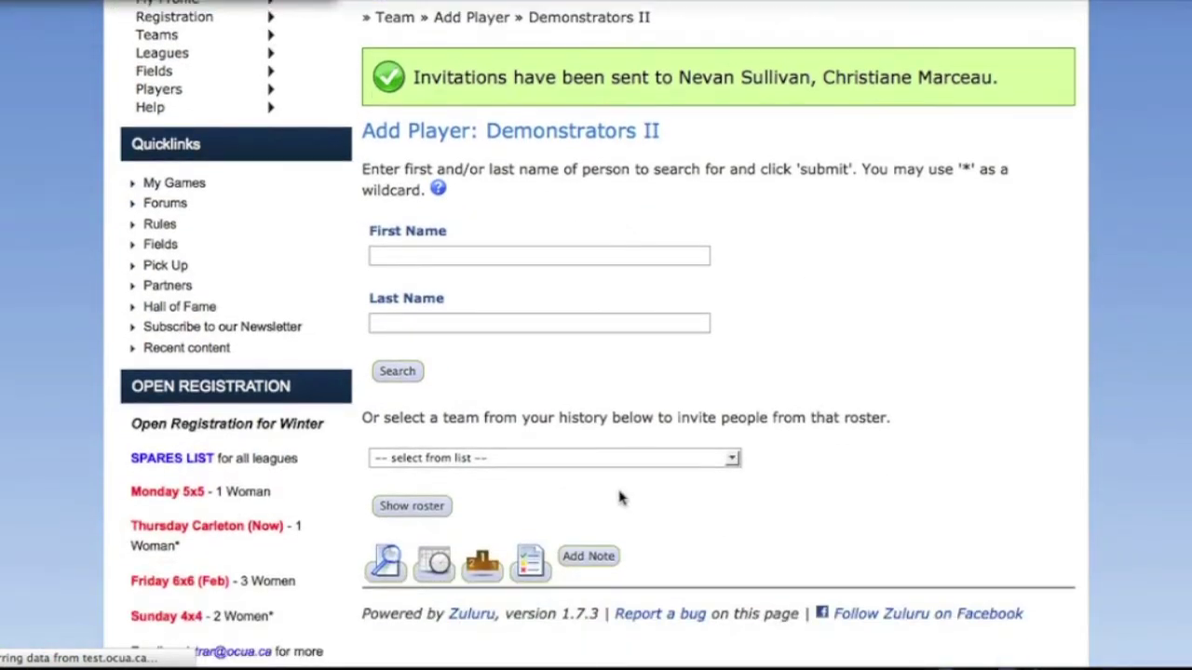
{"action": "left_click", "coordinate": [389, 566]}
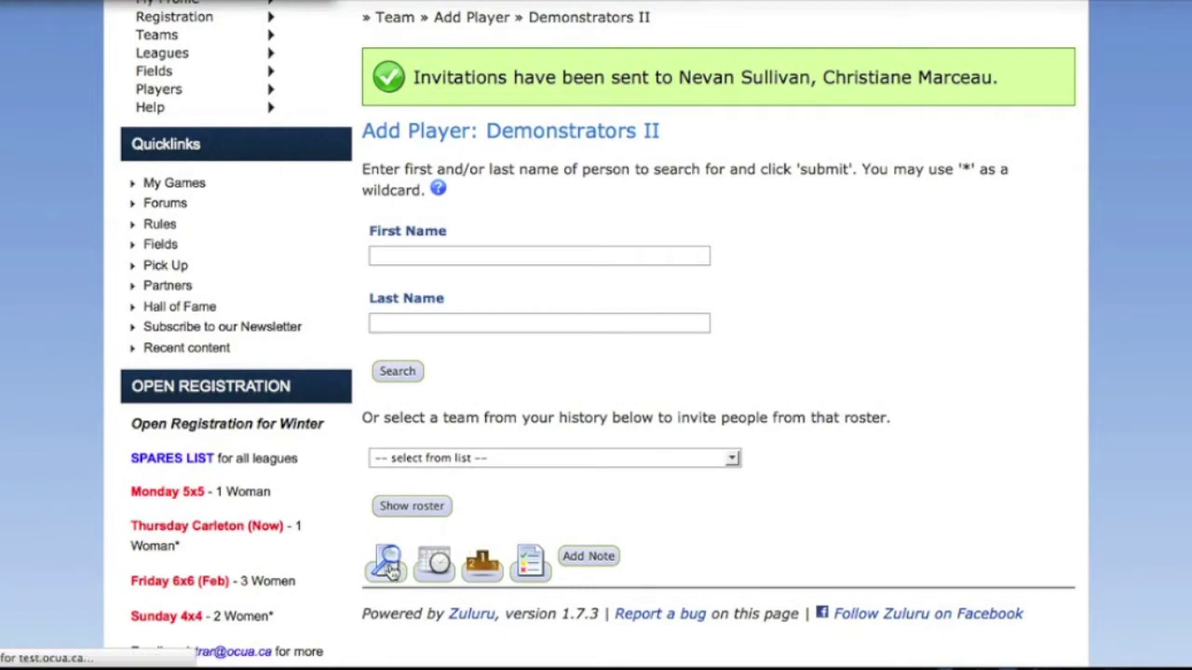
{"action": "scroll", "coordinate": [392, 570], "scroll_direction": "down", "scroll_amount": 5}
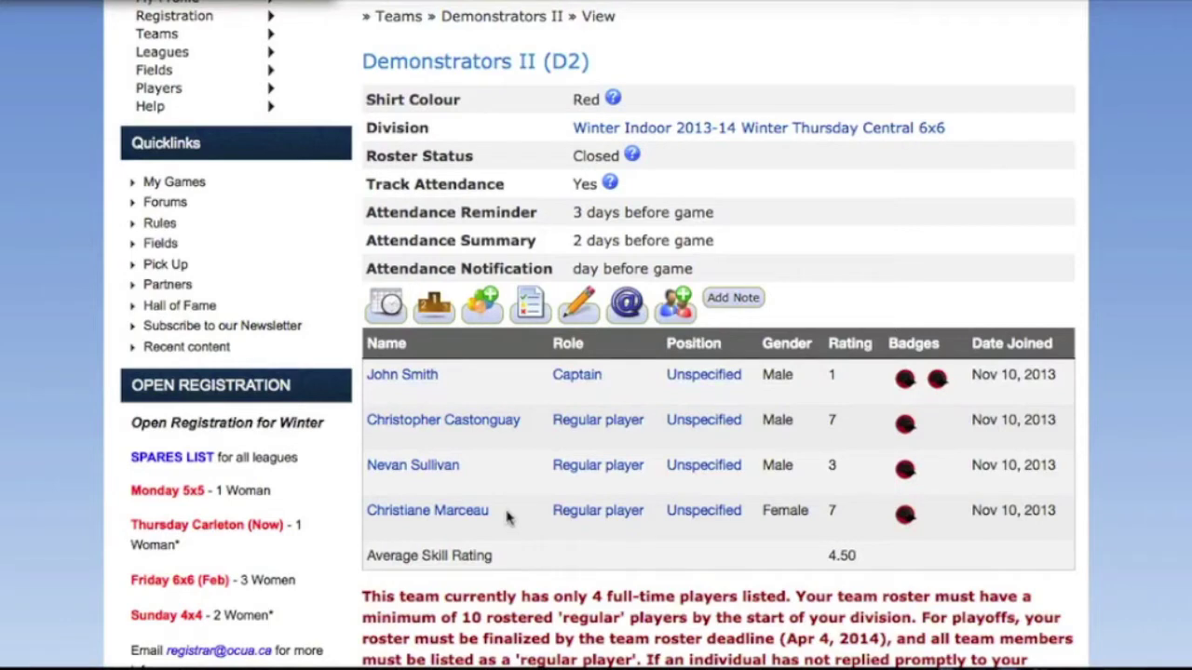
{"action": "left_click", "coordinate": [562, 513]}
{"action": "left_click", "coordinate": [575, 552]}
{"action": "key", "text": "Return"}
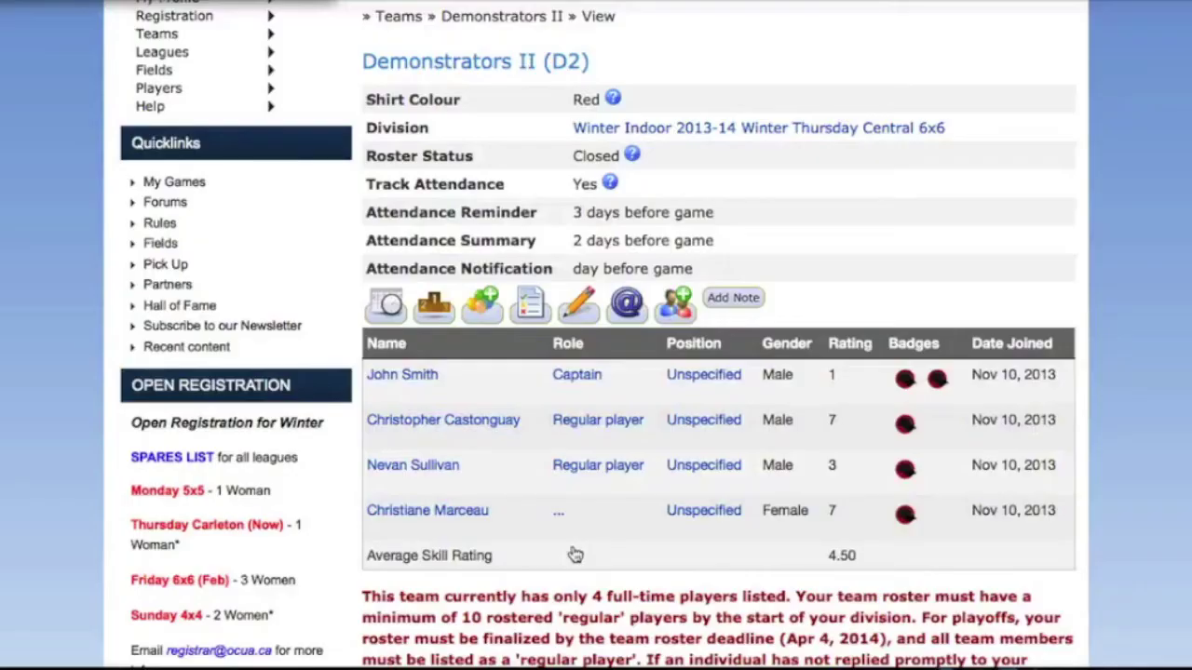
Set the second roster player's role to Substitute player and look through the role options for the third player.
{"action": "left_click", "coordinate": [557, 421]}
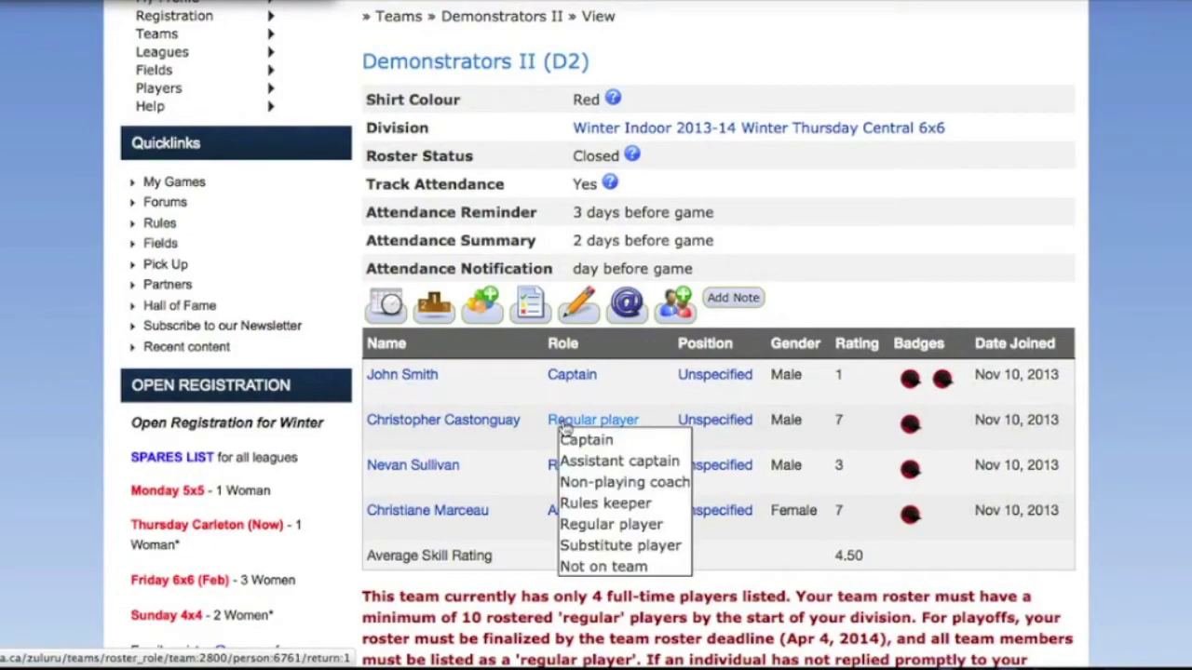
{"action": "left_click", "coordinate": [583, 553]}
{"action": "key", "text": "Return"}
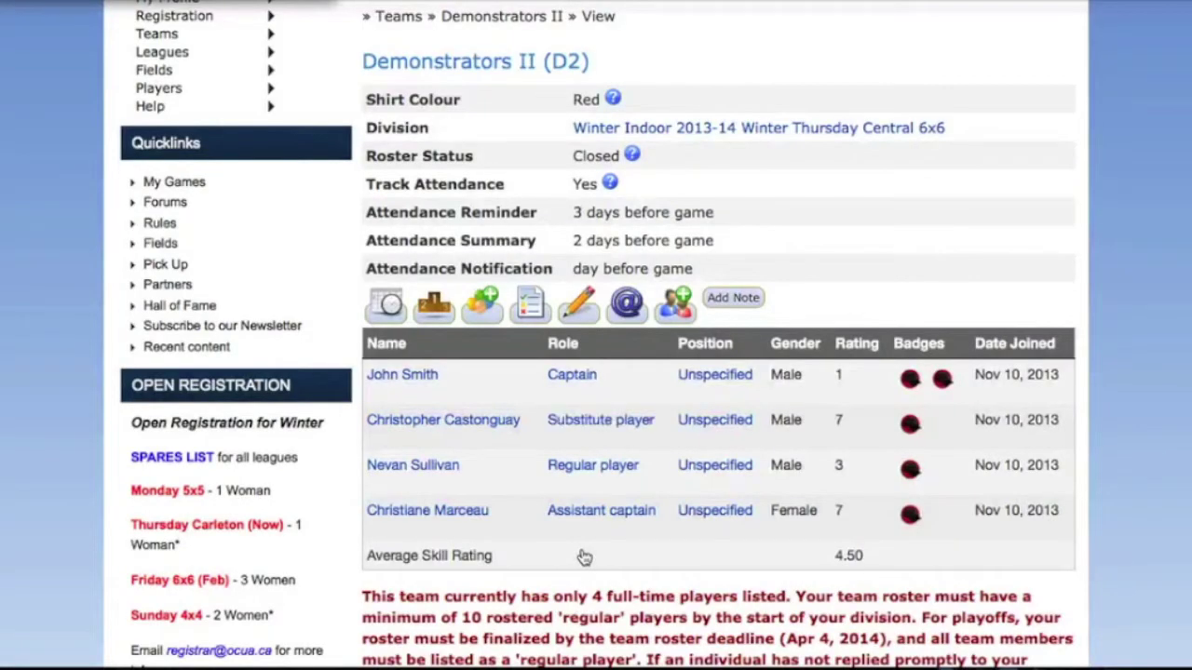
{"action": "left_click", "coordinate": [594, 468]}
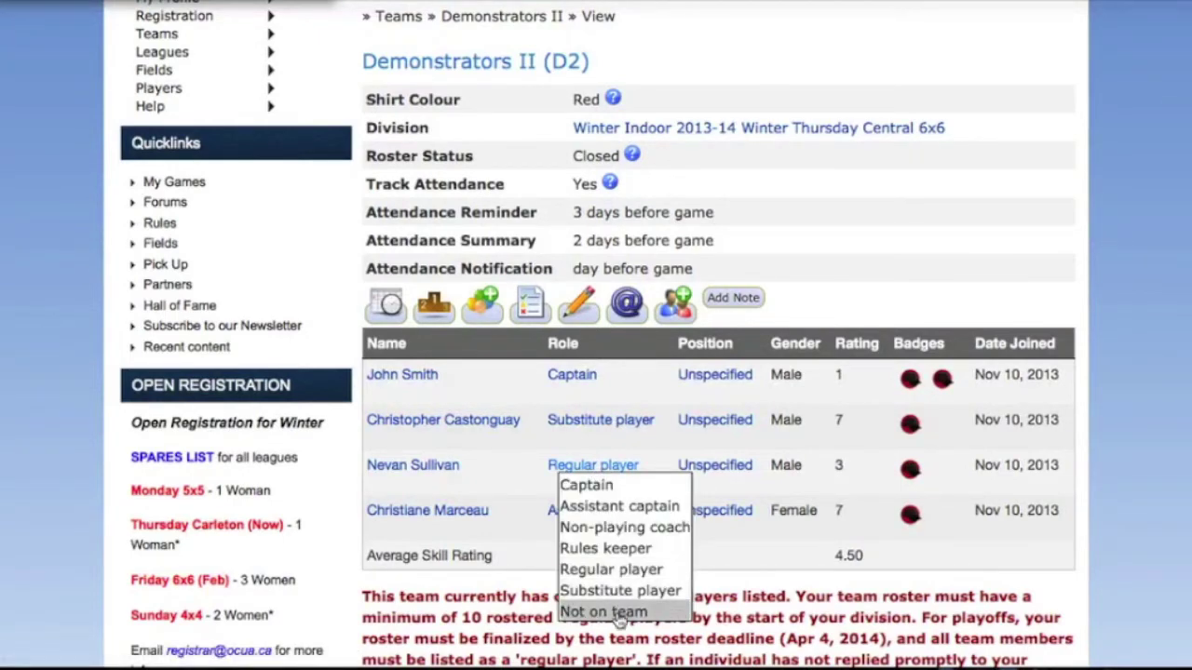
{"action": "left_click", "coordinate": [528, 557]}
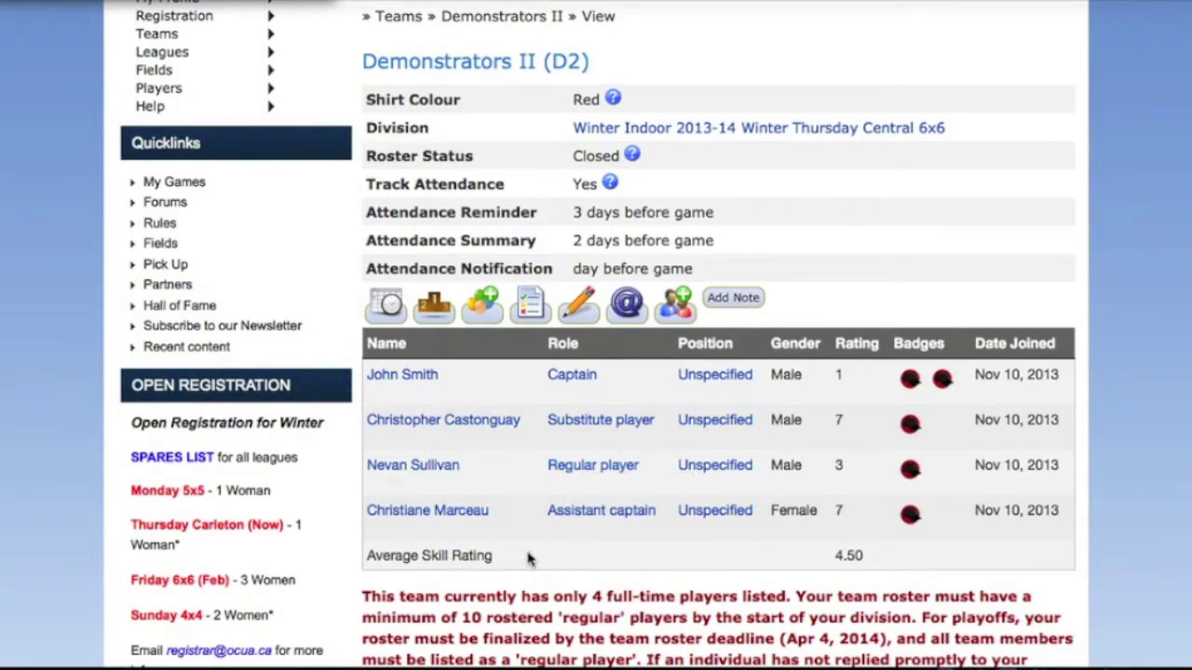
Open the Demonstrators II edit form and review its team details and attendance reminder, summary and notification settings.
{"action": "left_click", "coordinate": [578, 322]}
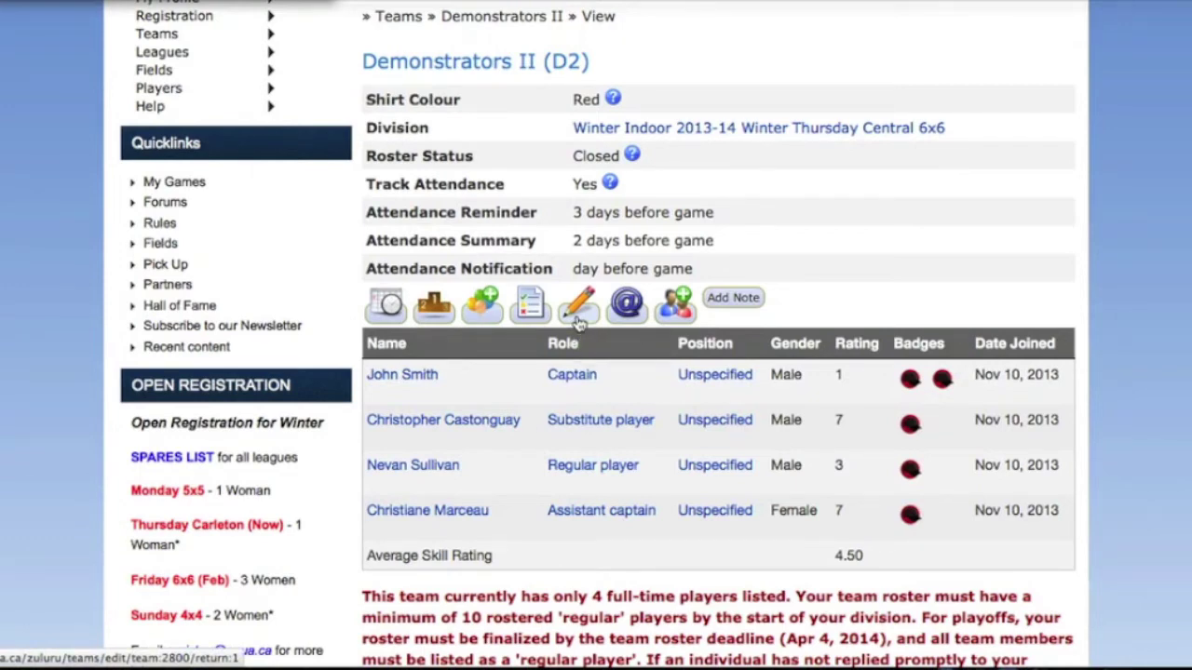
{"action": "scroll", "coordinate": [578, 322], "scroll_direction": "down", "scroll_amount": 3}
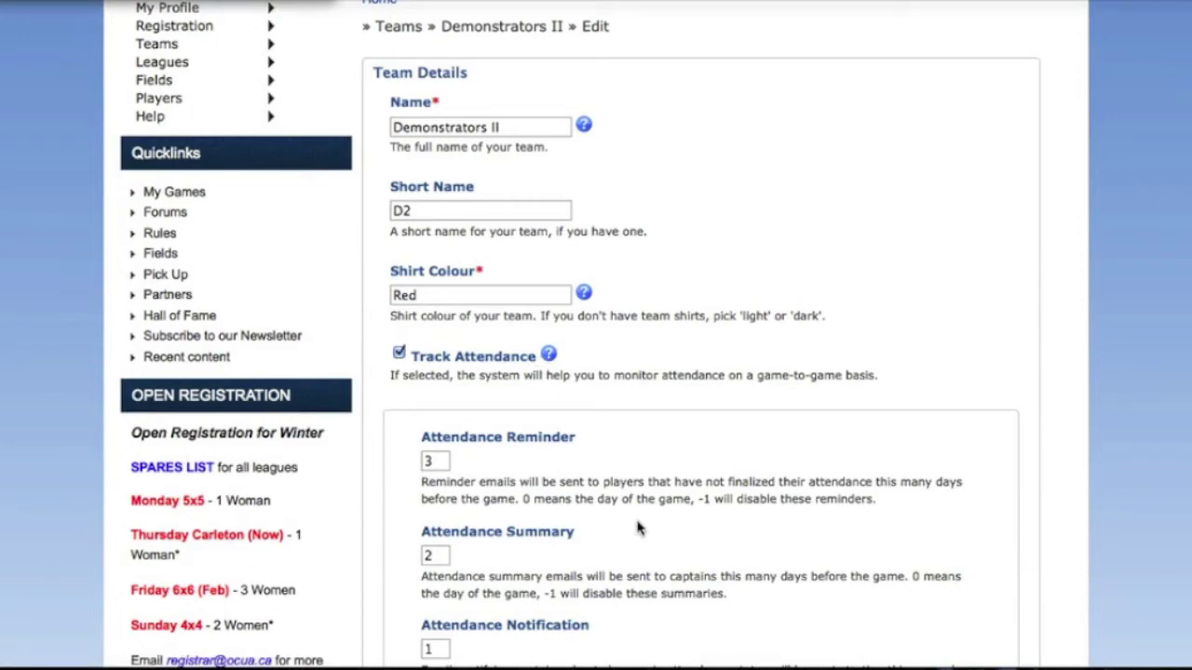
{"action": "scroll", "coordinate": [638, 529], "scroll_direction": "down", "scroll_amount": 3}
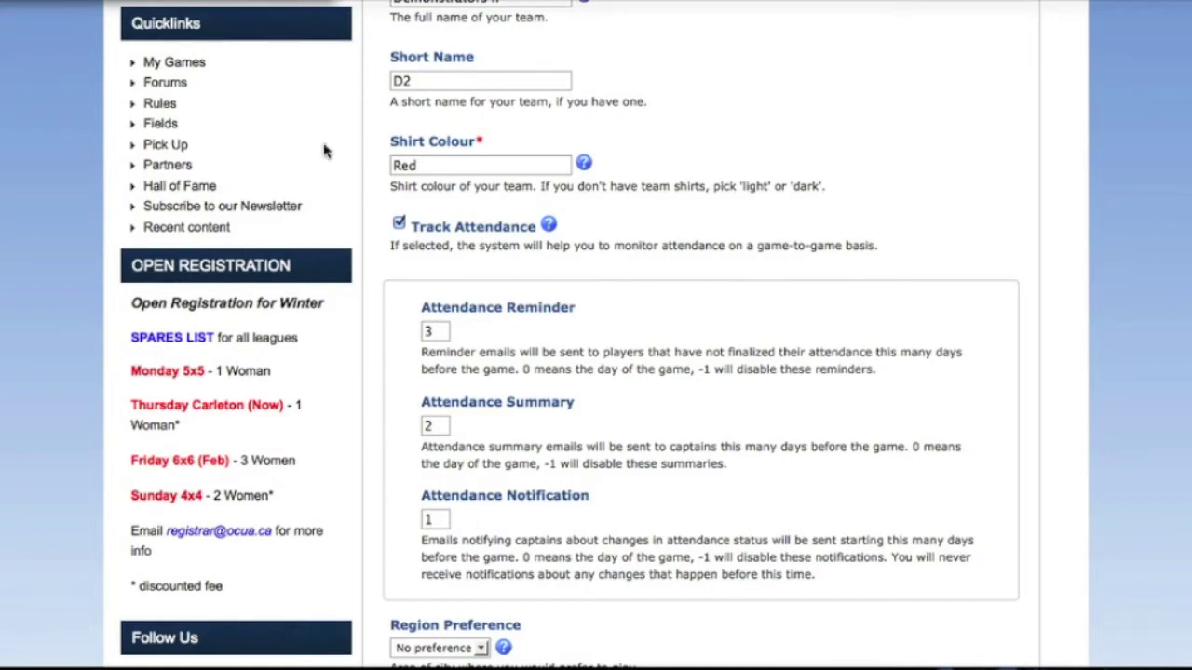
Open the season attendance report for Demonstrators II.
{"action": "scroll", "coordinate": [325, 149], "scroll_direction": "up", "scroll_amount": 5}
{"action": "mouse_move", "coordinate": [265, 250]}
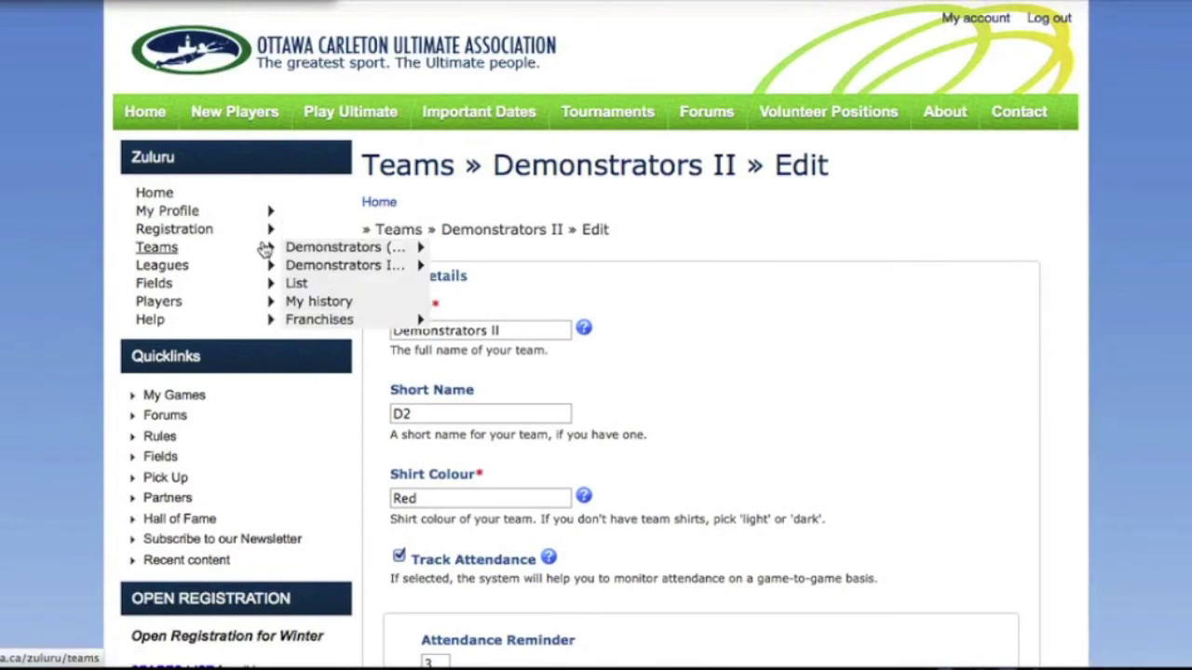
{"action": "mouse_move", "coordinate": [421, 265]}
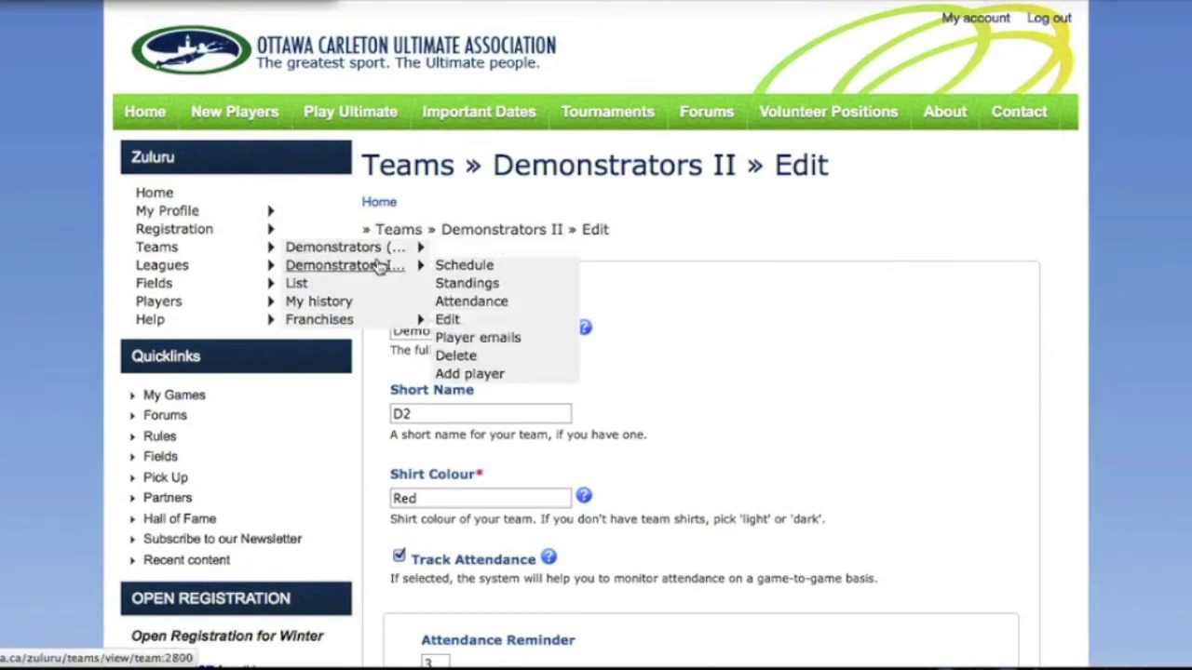
{"action": "left_click", "coordinate": [476, 304]}
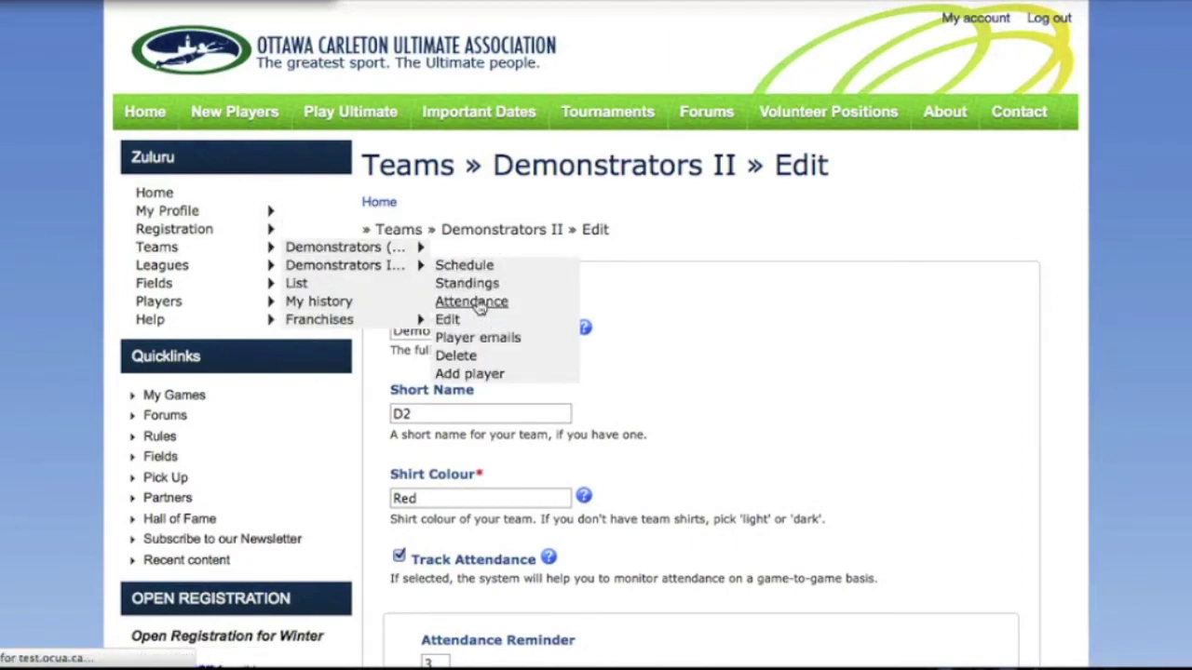
{"action": "scroll", "coordinate": [477, 307], "scroll_direction": "down", "scroll_amount": 3}
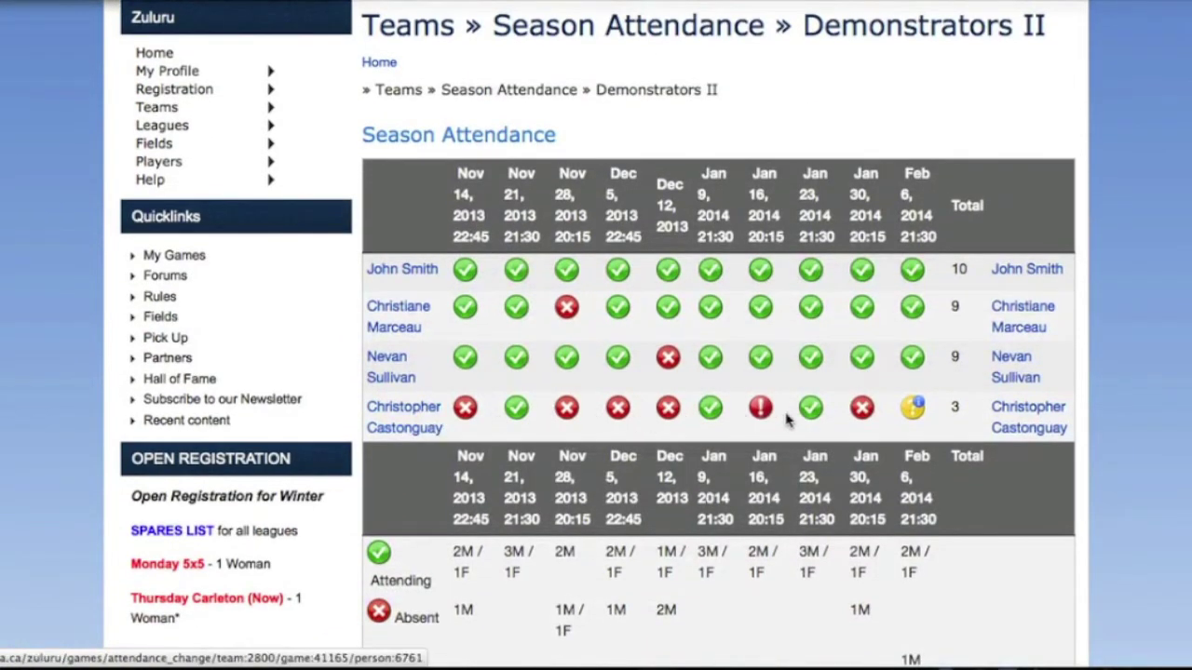
Set the third listed player's attendance for the Feb 6, 2014 game to Absent.
{"action": "mouse_move", "coordinate": [917, 414]}
{"action": "left_click", "coordinate": [917, 368]}
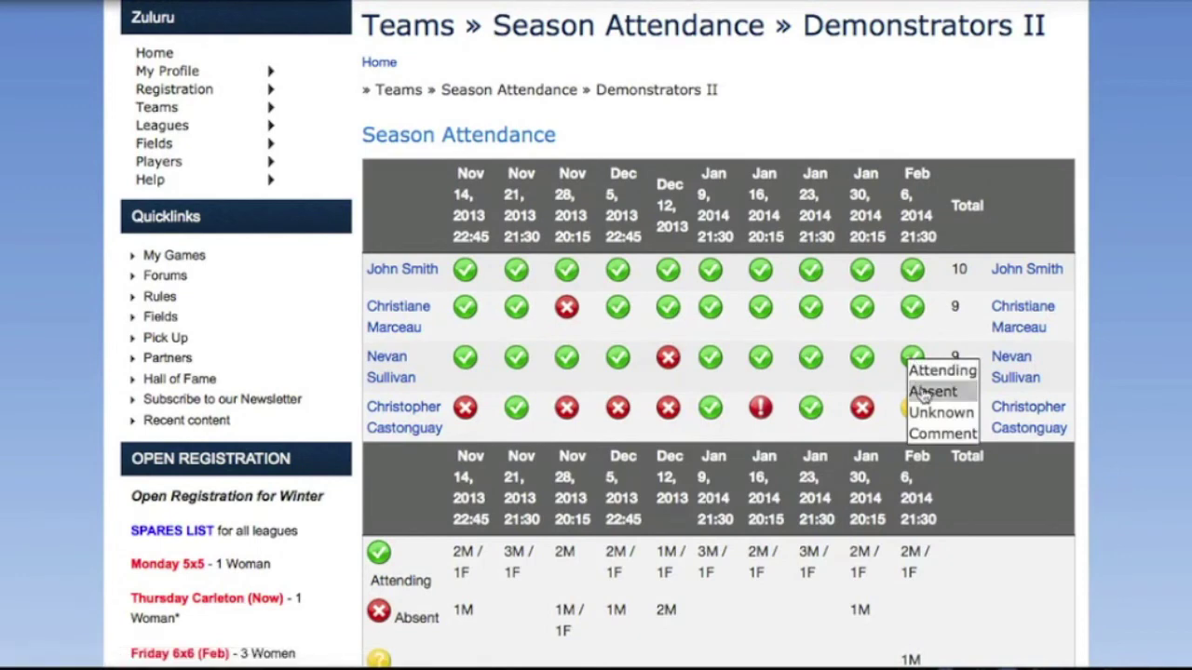
{"action": "left_click", "coordinate": [920, 396]}
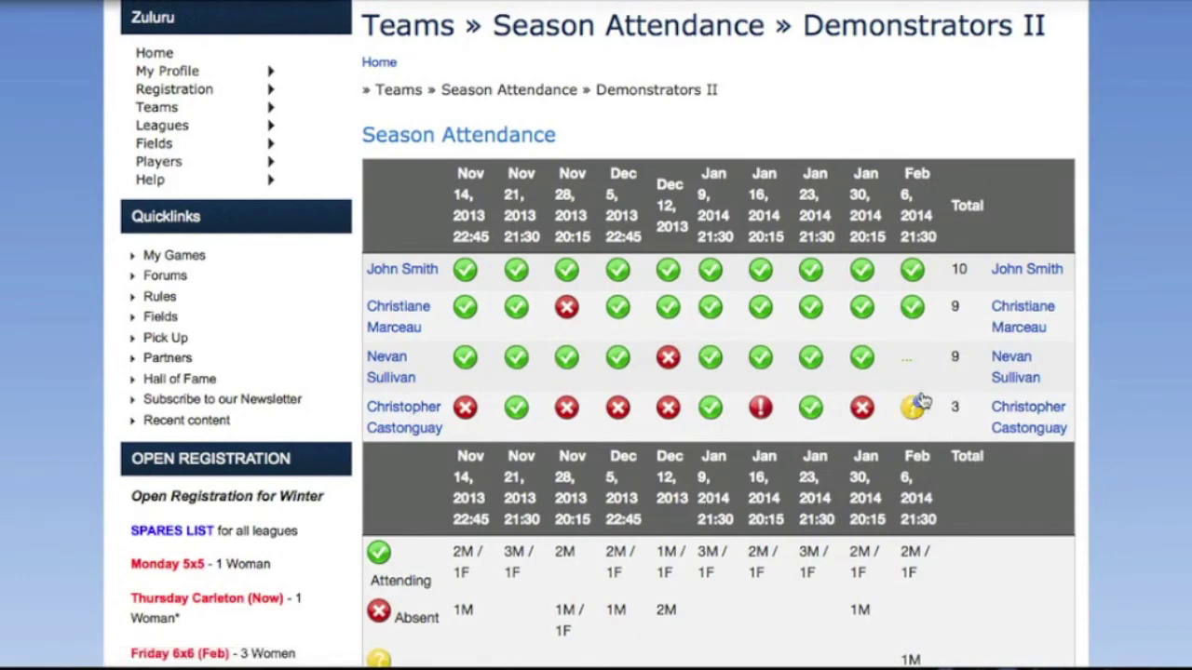
Go to the team schedule and open the attendance for the Jan 9, 2014 game against Free Radicals.
{"action": "scroll", "coordinate": [922, 400], "scroll_direction": "down", "scroll_amount": 1}
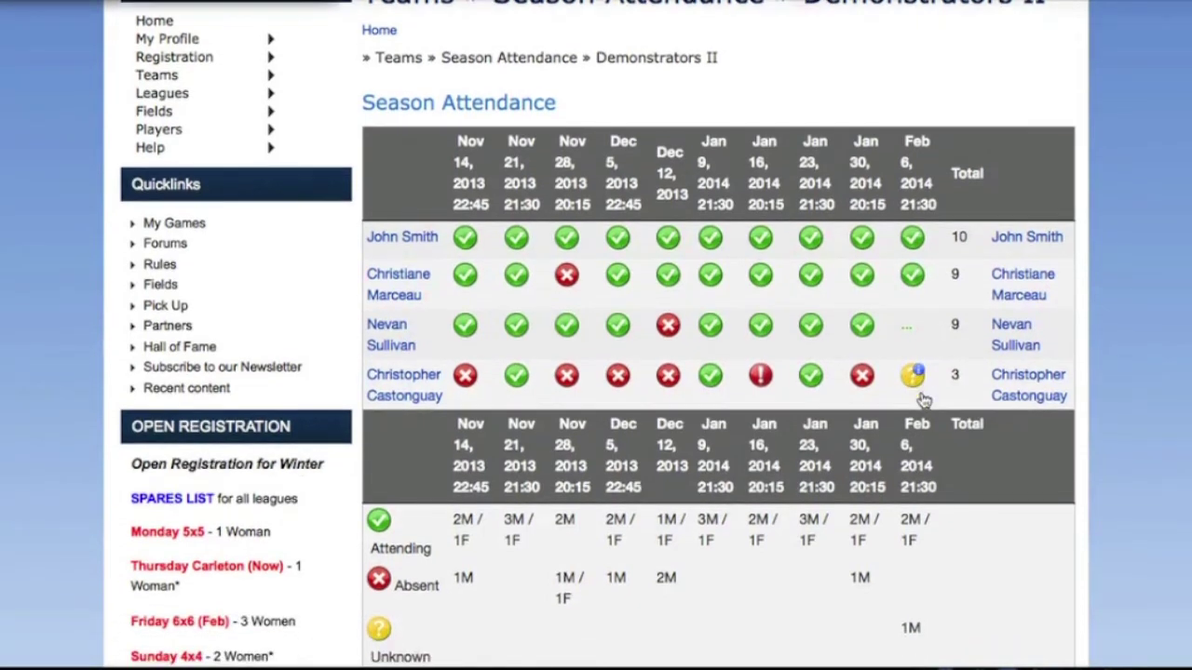
{"action": "scroll", "coordinate": [924, 400], "scroll_direction": "down", "scroll_amount": 3}
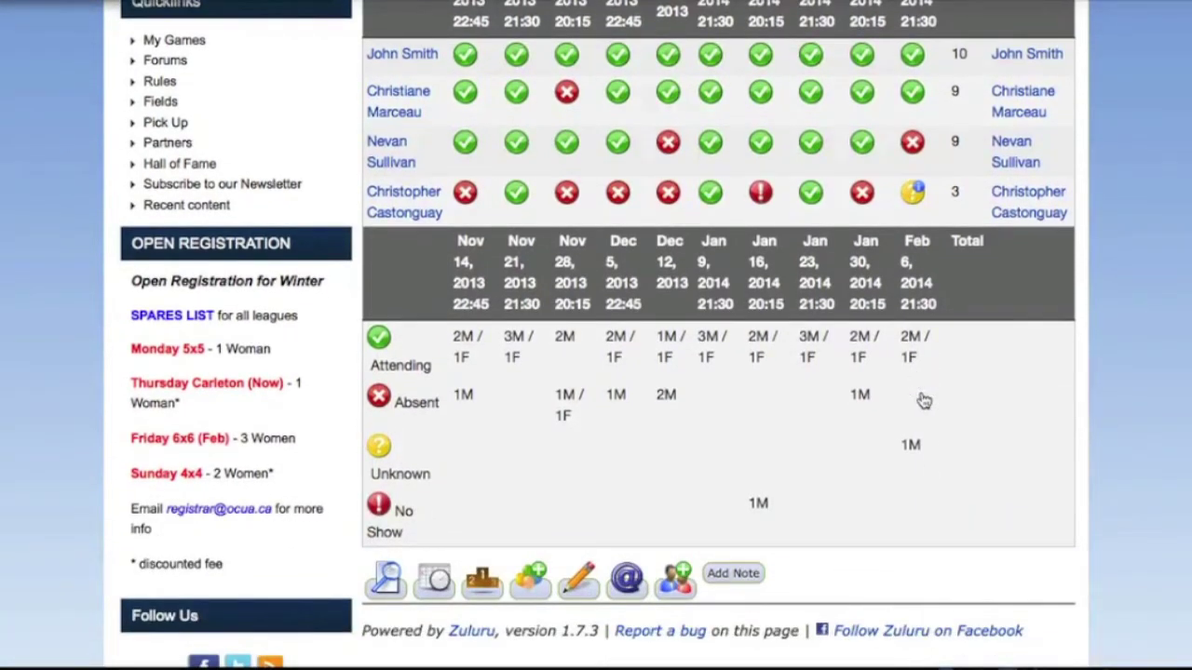
{"action": "left_click", "coordinate": [440, 581]}
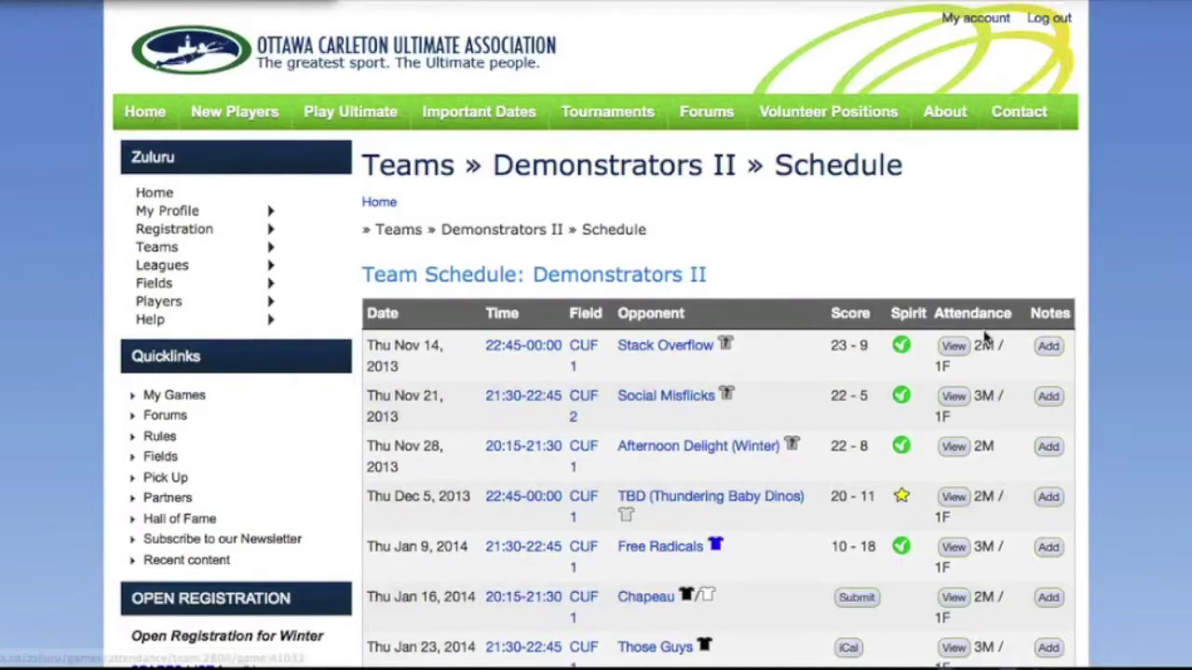
{"action": "left_click", "coordinate": [952, 548]}
Set the assistant captain's attendance for the Jan 9, 2014 game to Absent.
{"action": "scroll", "coordinate": [951, 553], "scroll_direction": "down", "scroll_amount": 2}
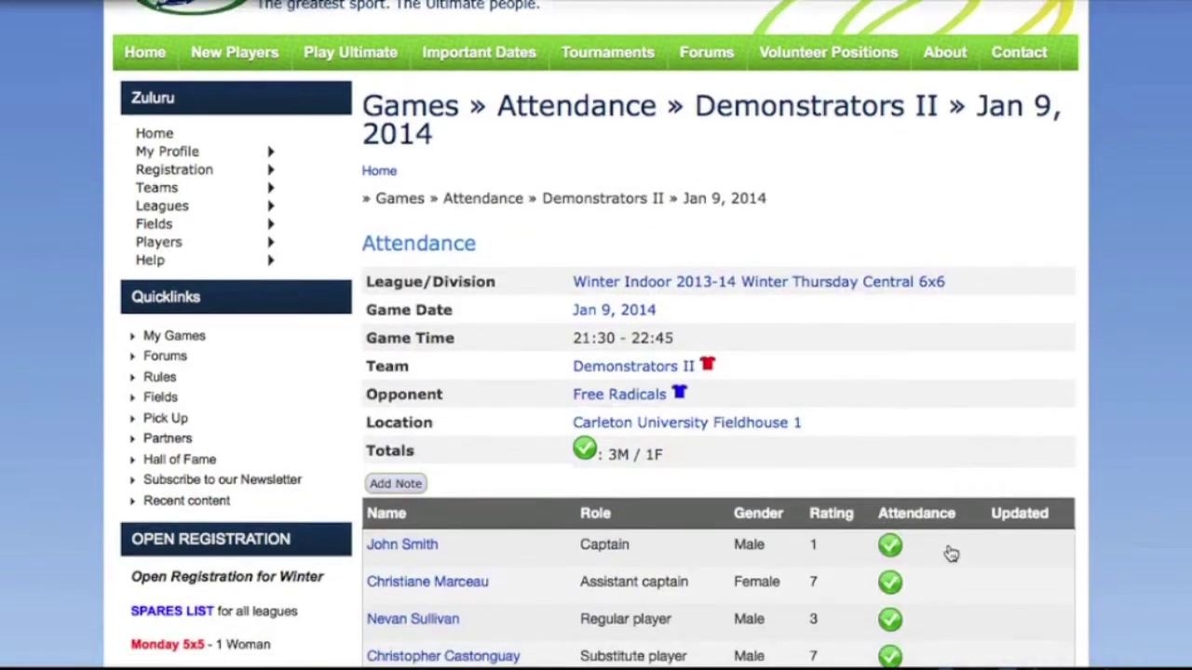
{"action": "scroll", "coordinate": [951, 553], "scroll_direction": "down", "scroll_amount": 2}
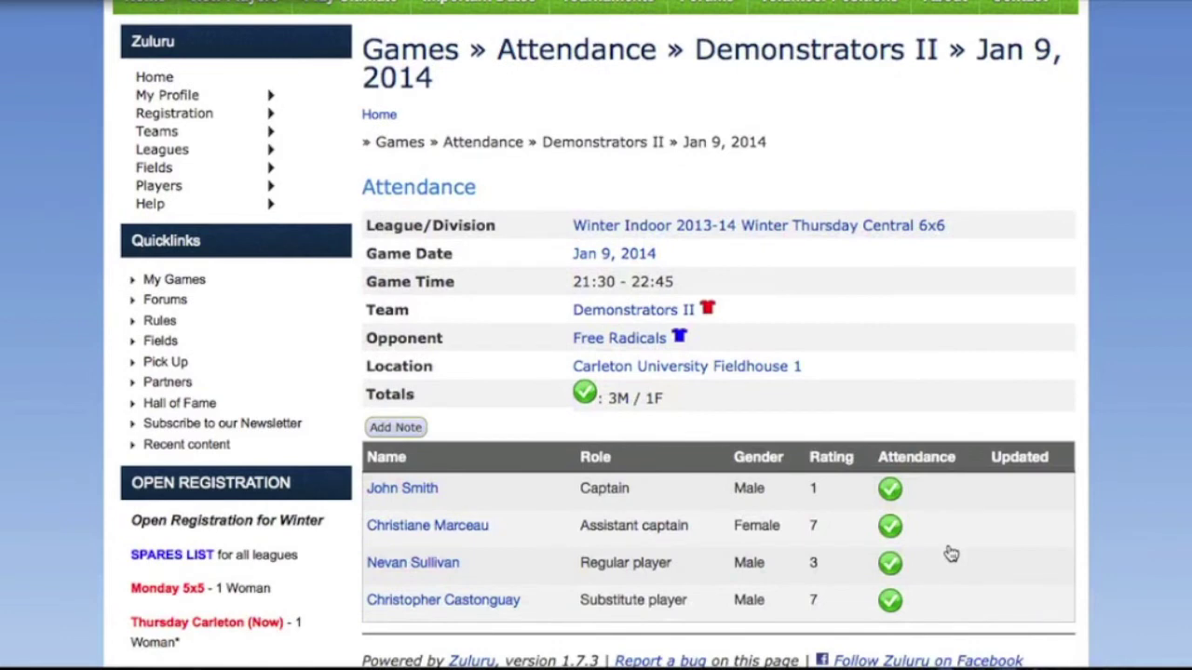
{"action": "left_click", "coordinate": [890, 527]}
{"action": "left_click", "coordinate": [901, 561]}
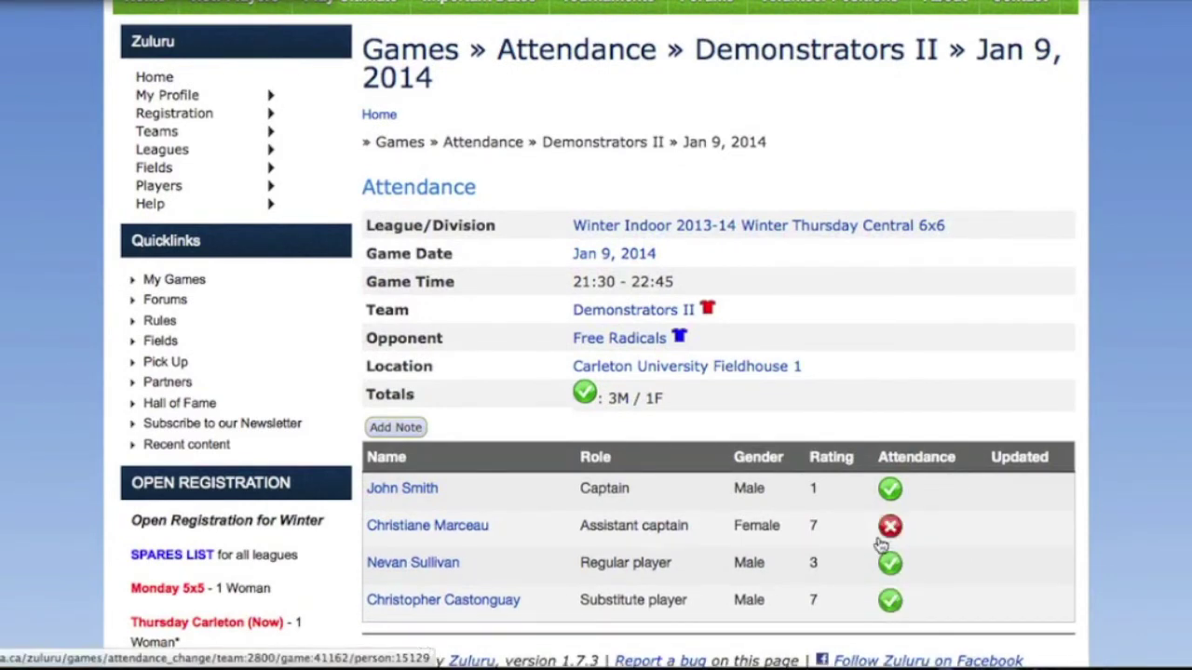
From the Zuluru home page, set your own attendance for the Jan 20 Demonstrators game against The Fource to Absent.
{"action": "left_click", "coordinate": [163, 79]}
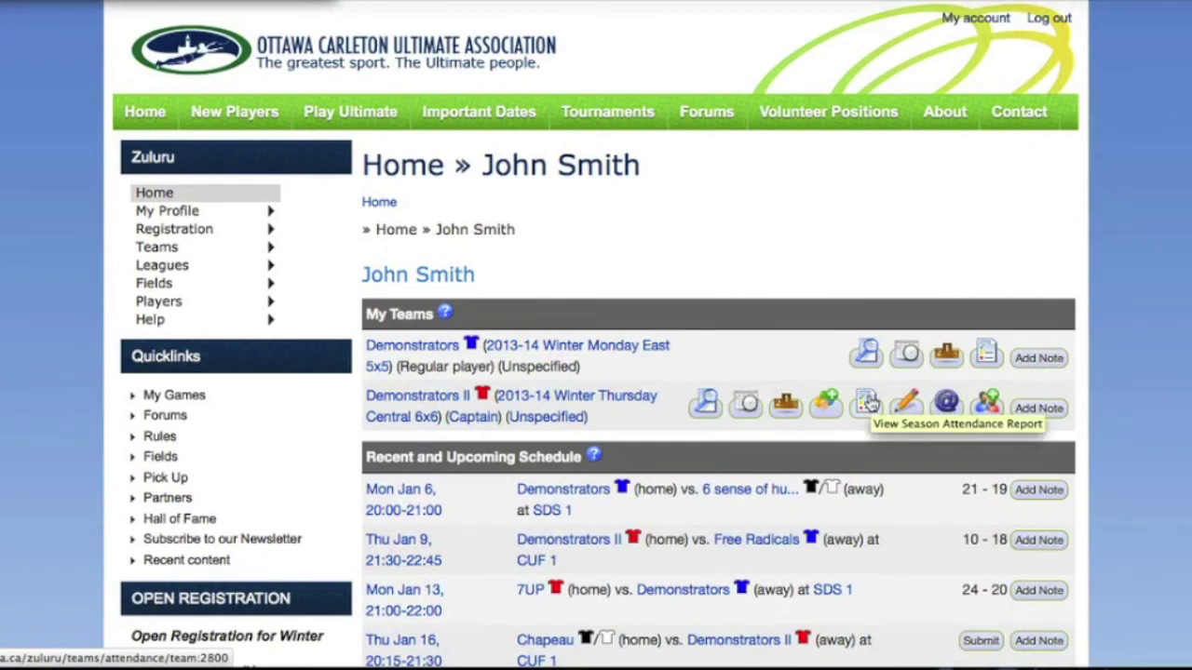
{"action": "scroll", "coordinate": [936, 526], "scroll_direction": "down", "scroll_amount": 5}
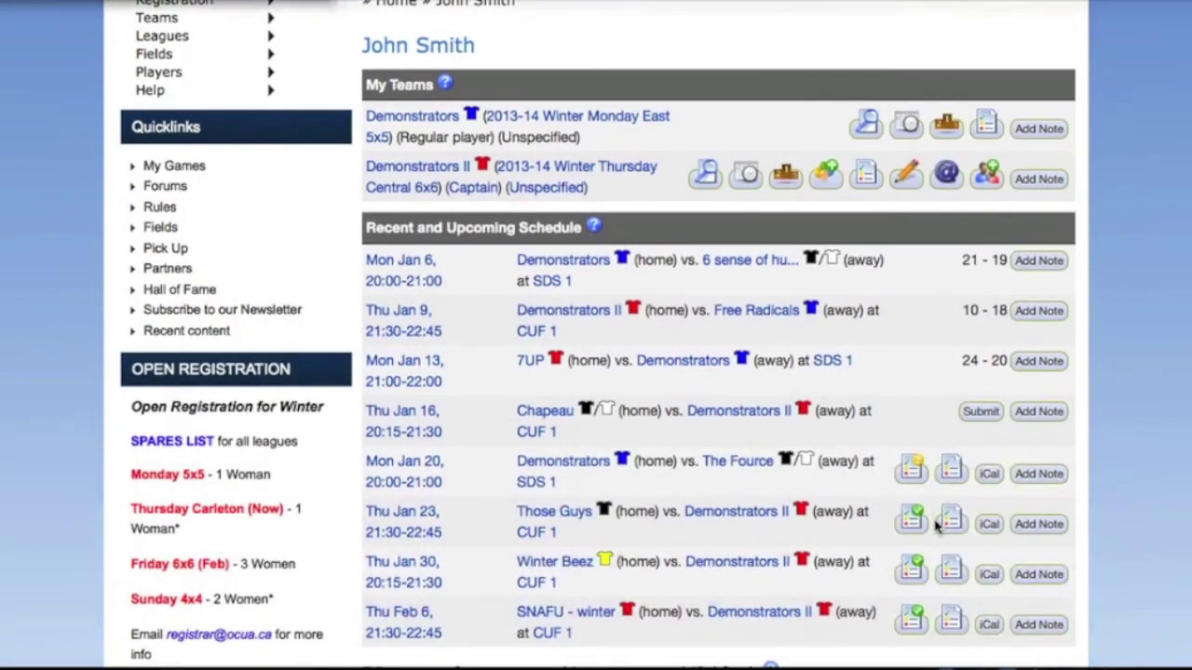
{"action": "left_click", "coordinate": [913, 470]}
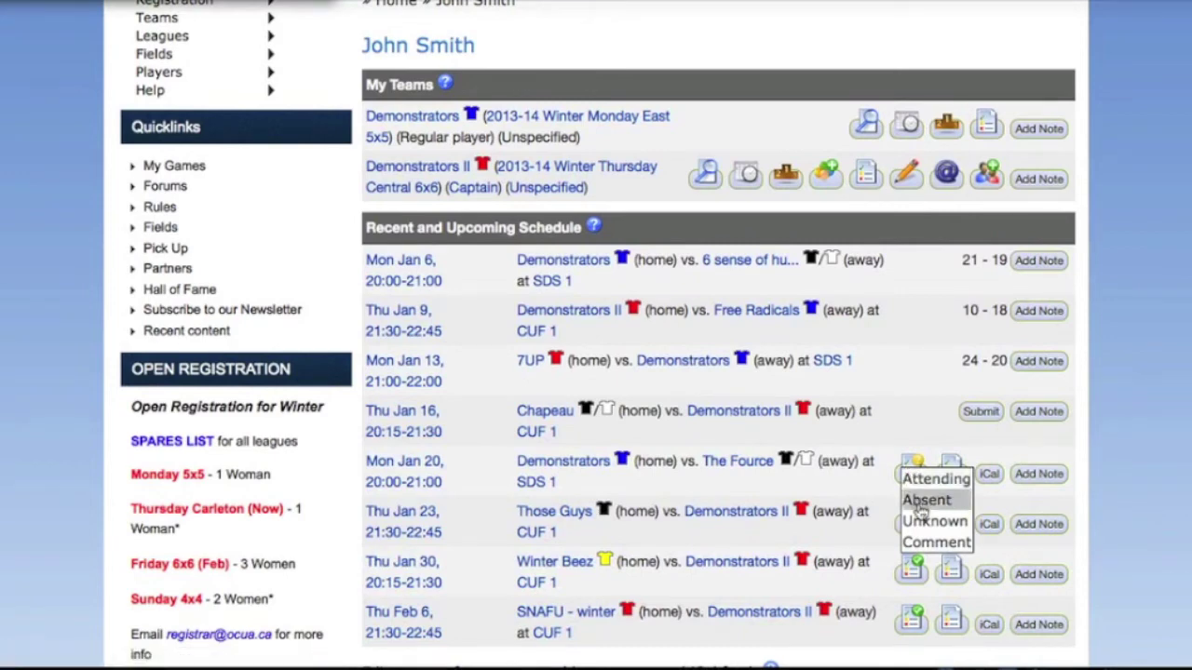
{"action": "left_click", "coordinate": [925, 501]}
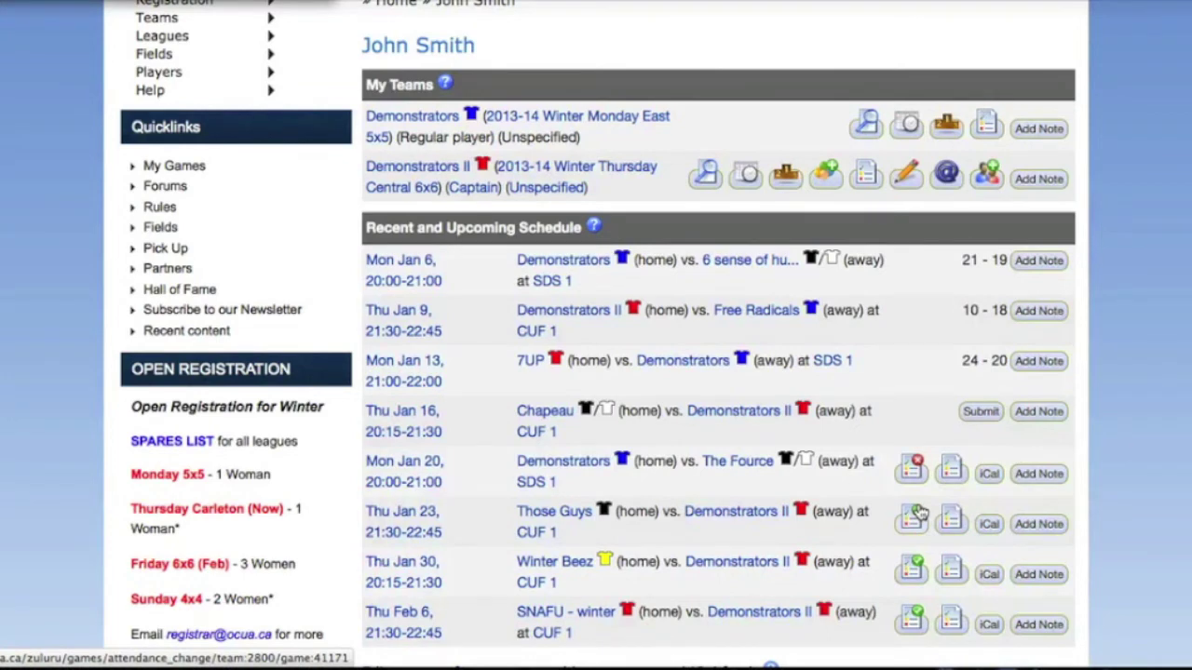
Open the result submission for the Jan 16 game against Chapeau and enter scores of 15 for Demonstrators II and 12 for Chapeau.
{"action": "left_click", "coordinate": [978, 416]}
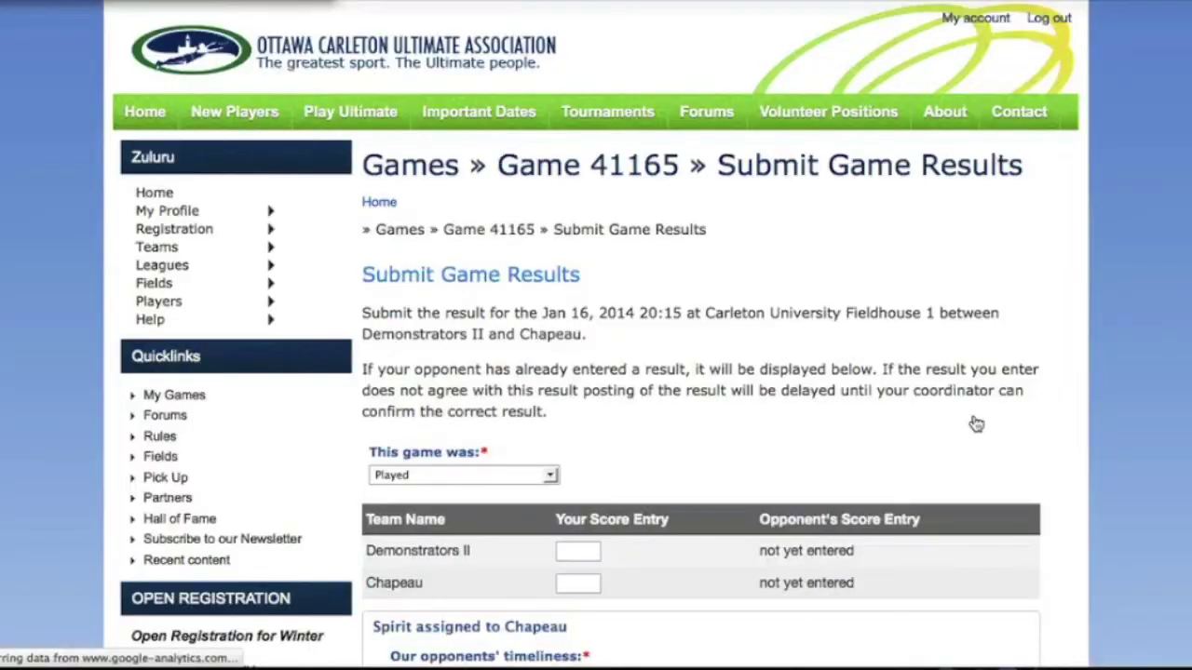
{"action": "left_click", "coordinate": [579, 552]}
{"action": "type", "text": "15"}
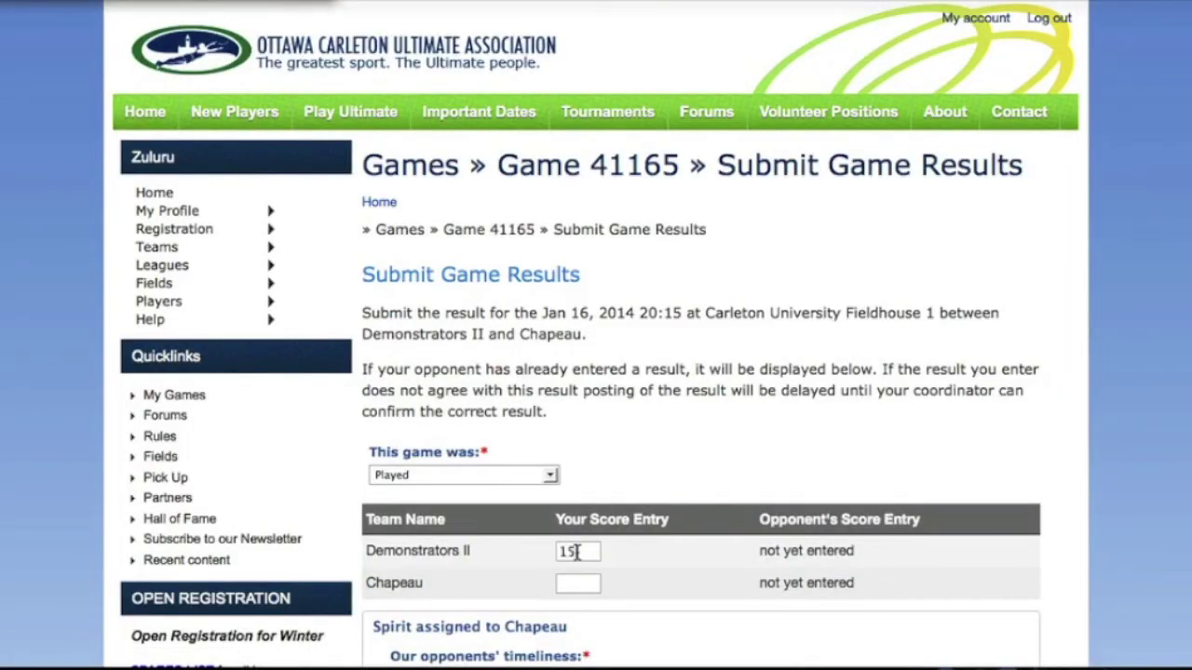
{"action": "key", "text": "Tab"}
{"action": "type", "text": "12"}
{"action": "scroll", "coordinate": [647, 602], "scroll_direction": "down", "scroll_amount": 5}
{"action": "scroll", "coordinate": [646, 601], "scroll_direction": "down", "scroll_amount": 5}
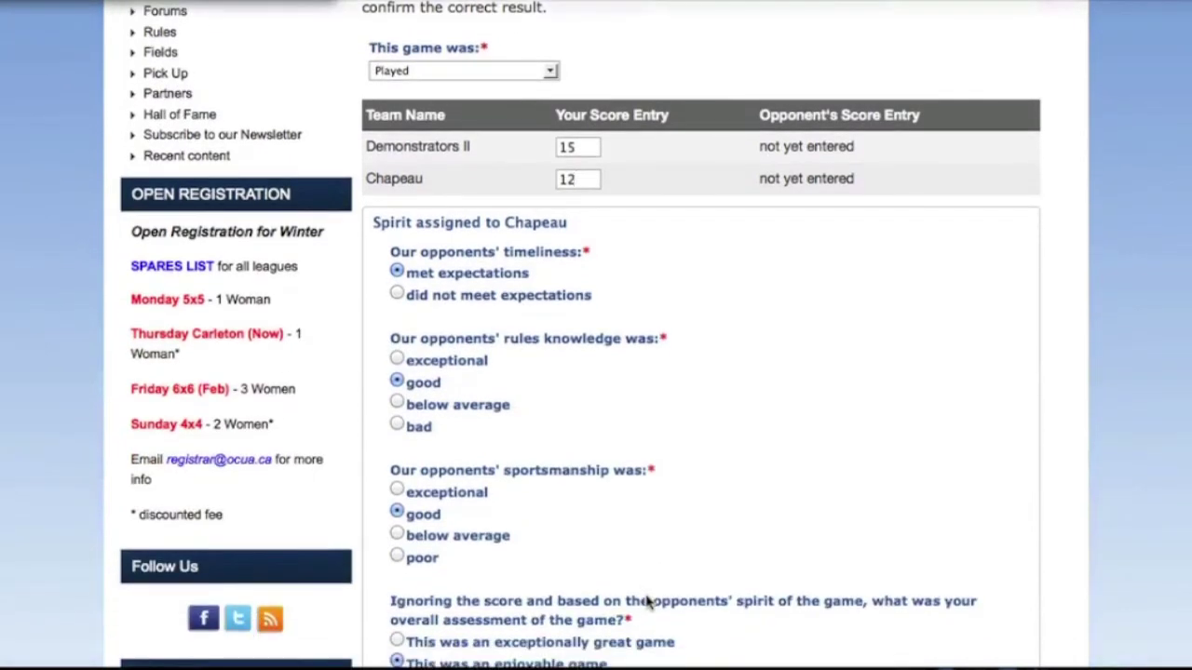
{"action": "scroll", "coordinate": [646, 601], "scroll_direction": "down", "scroll_amount": 4}
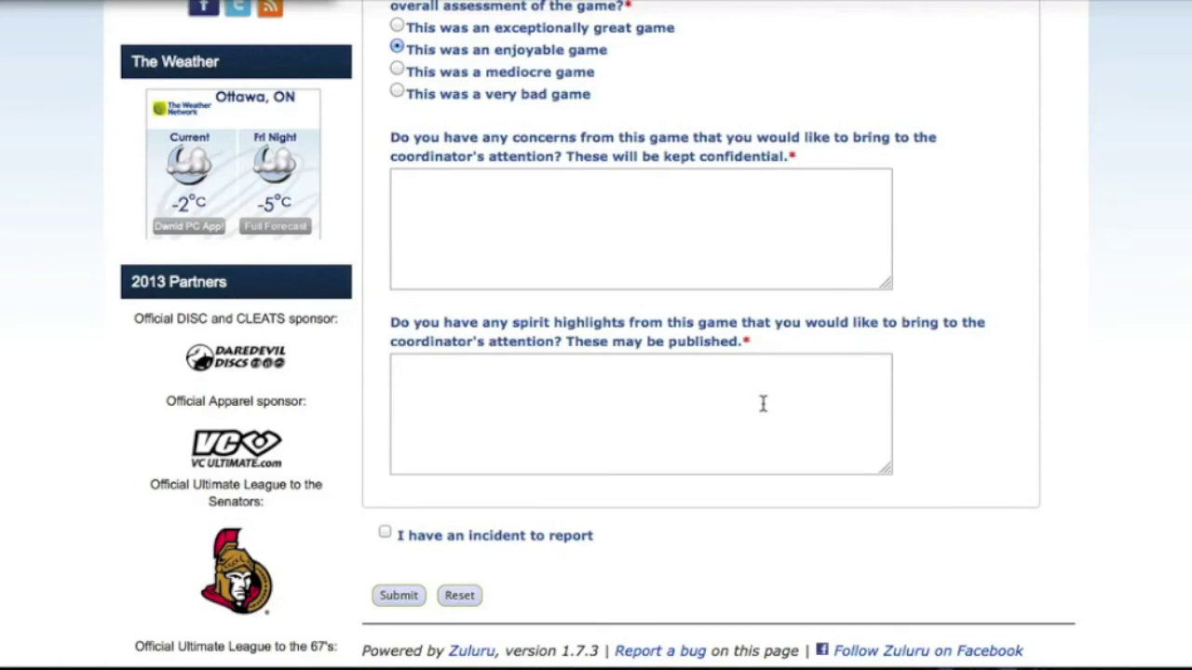
{"action": "left_click", "coordinate": [385, 533]}
{"action": "scroll", "coordinate": [385, 532], "scroll_direction": "down", "scroll_amount": 5}
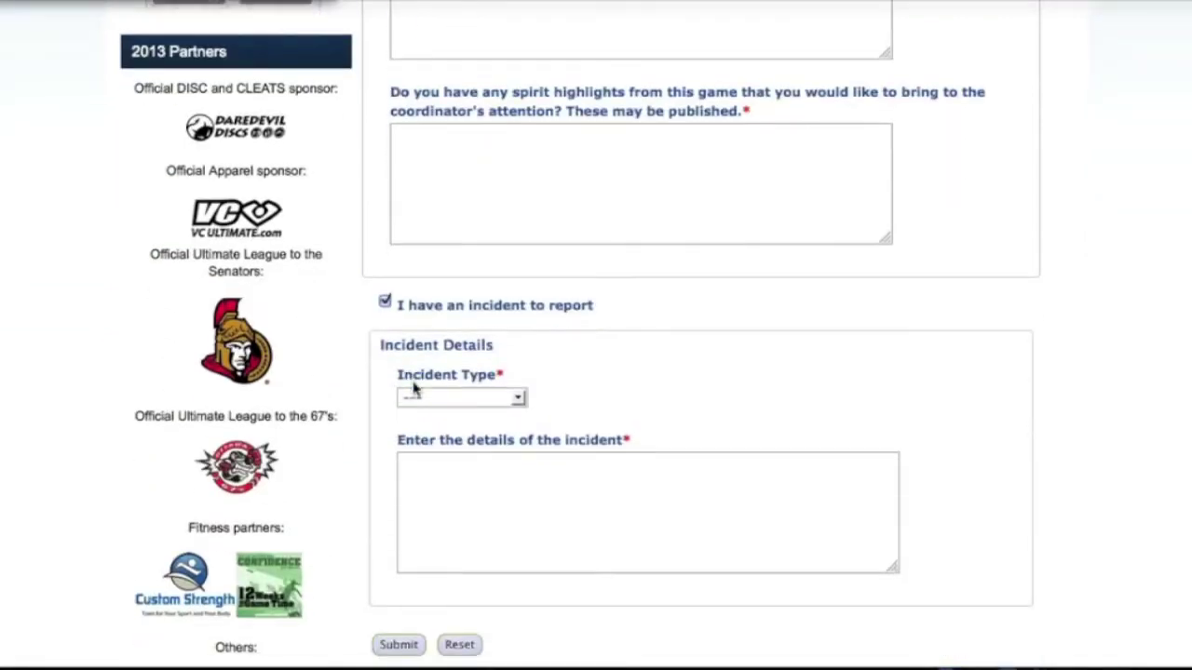
{"action": "left_click", "coordinate": [416, 397]}
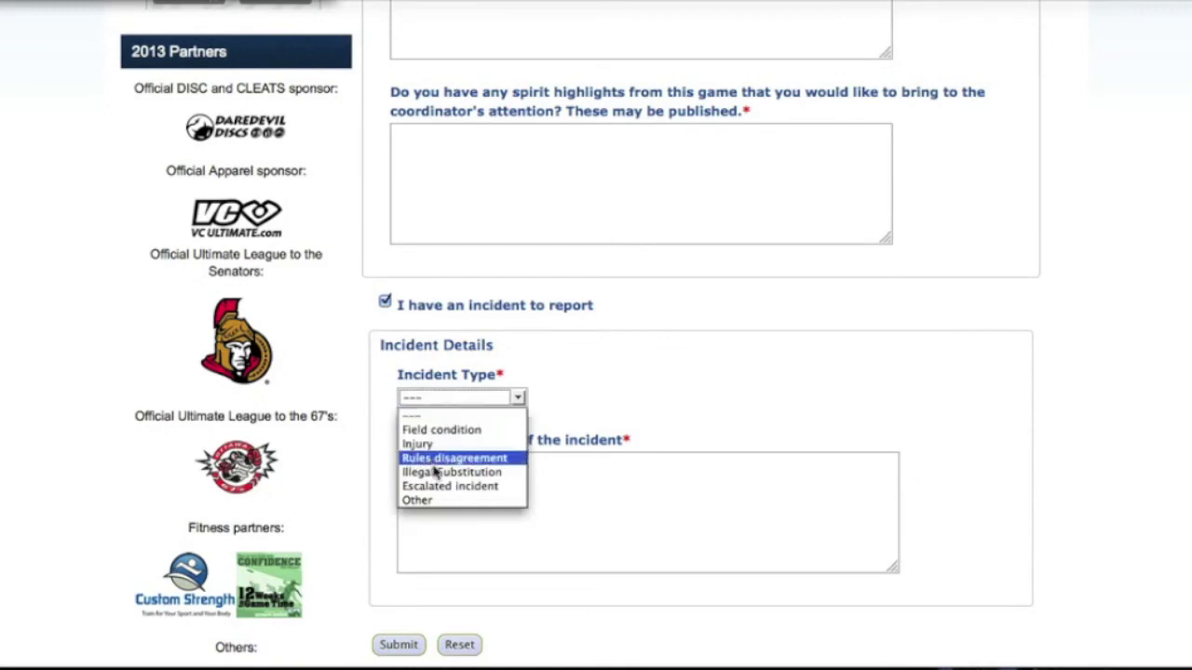
{"action": "left_click", "coordinate": [383, 304]}
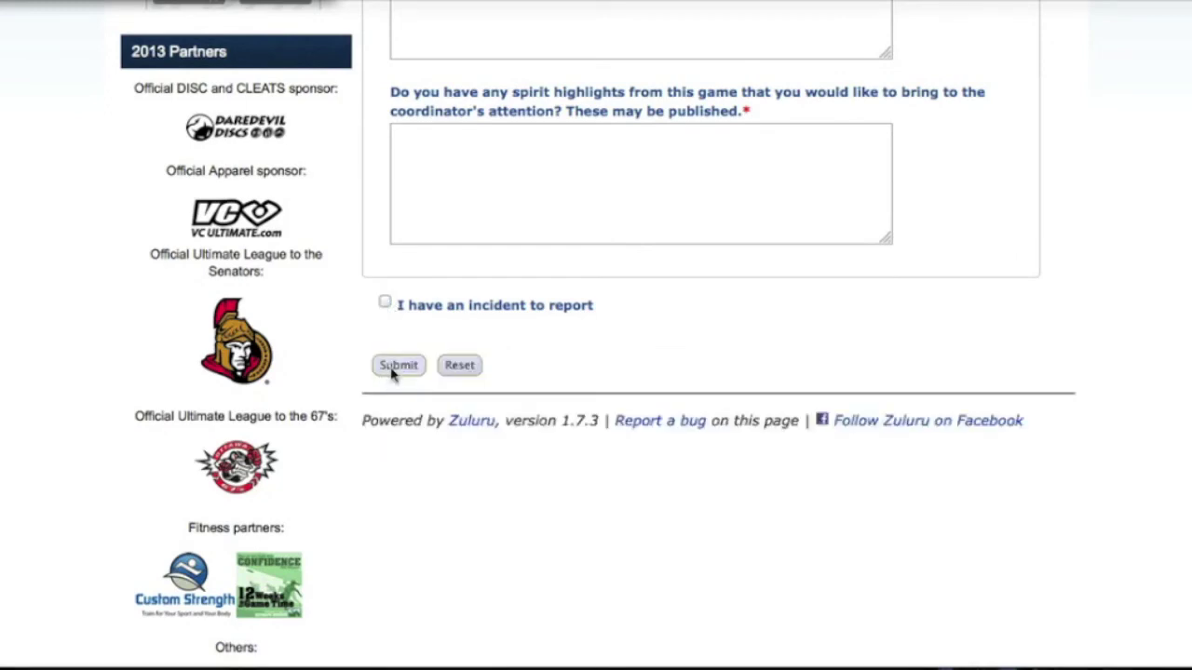
Submit the Jan 16 game result with the default spirit ratings and check its entry in the recent and upcoming schedule.
{"action": "left_click", "coordinate": [392, 369]}
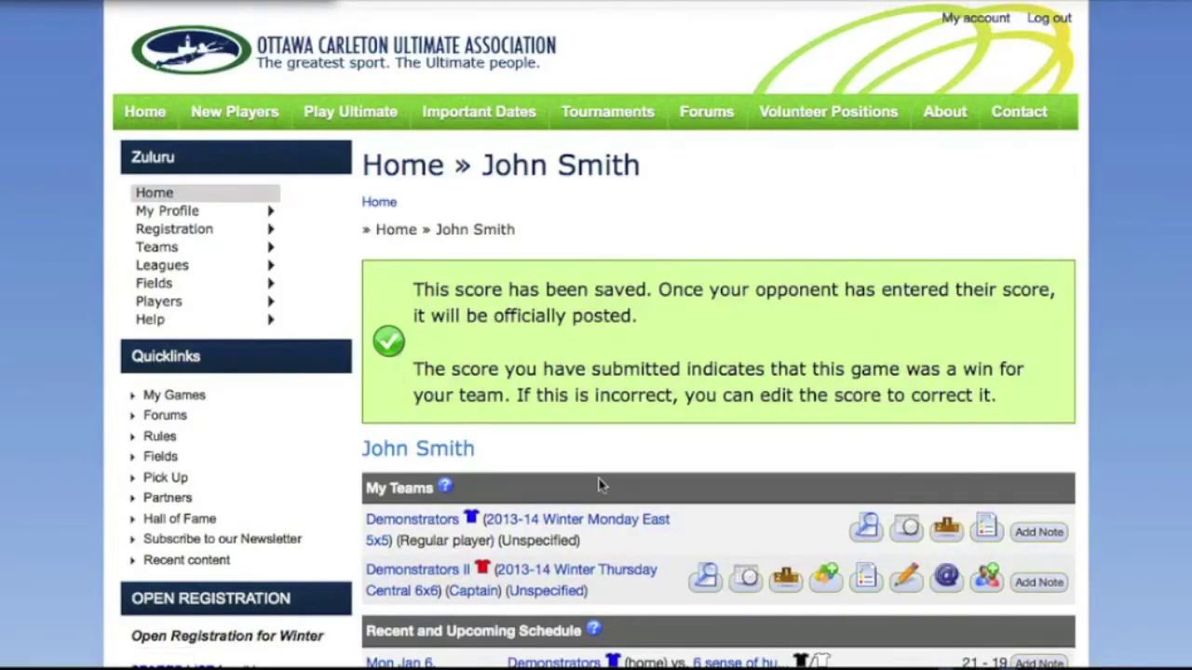
{"action": "scroll", "coordinate": [601, 484], "scroll_direction": "down", "scroll_amount": 2}
{"action": "scroll", "coordinate": [601, 484], "scroll_direction": "down", "scroll_amount": 5}
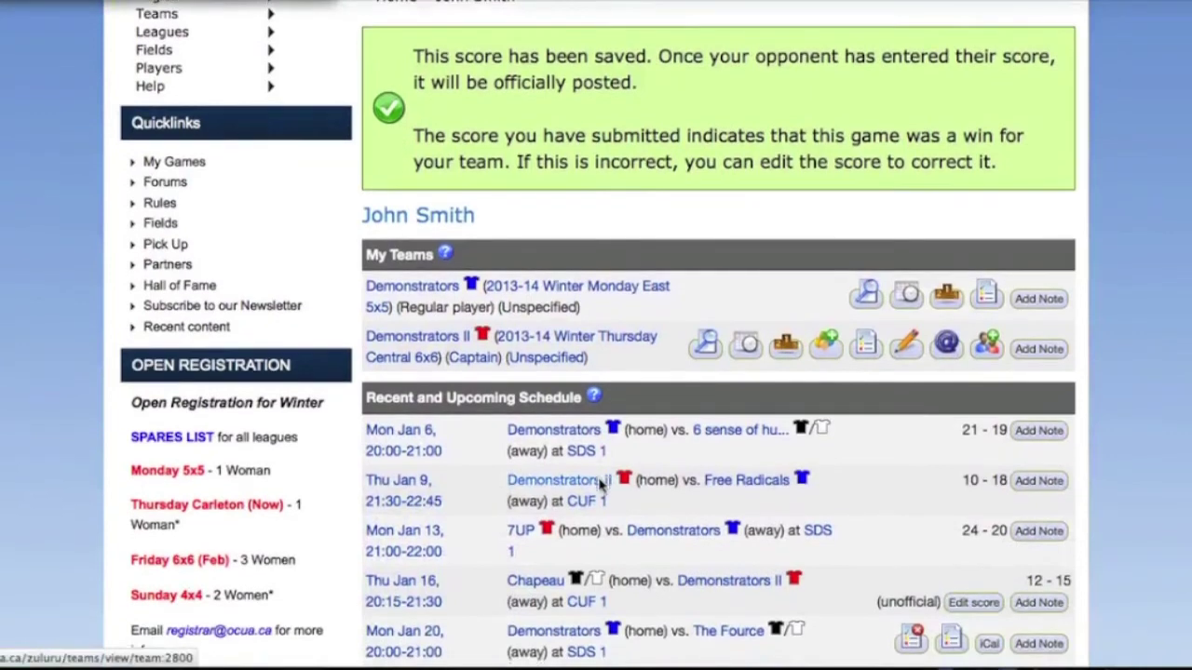